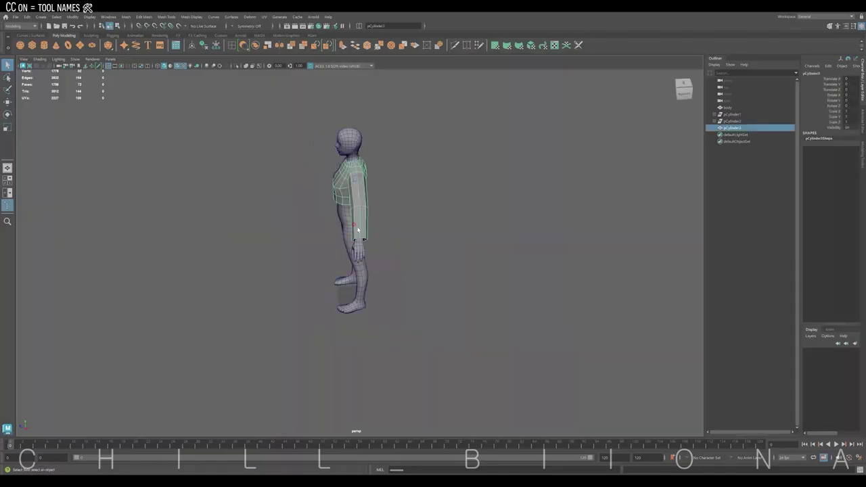
Step: Select the sleeve cylinder's wrist-end faces and extract them into a separate cuff piece
{"action": "scroll", "coordinate": [388, 224], "scroll_direction": "up", "scroll_amount": 5}
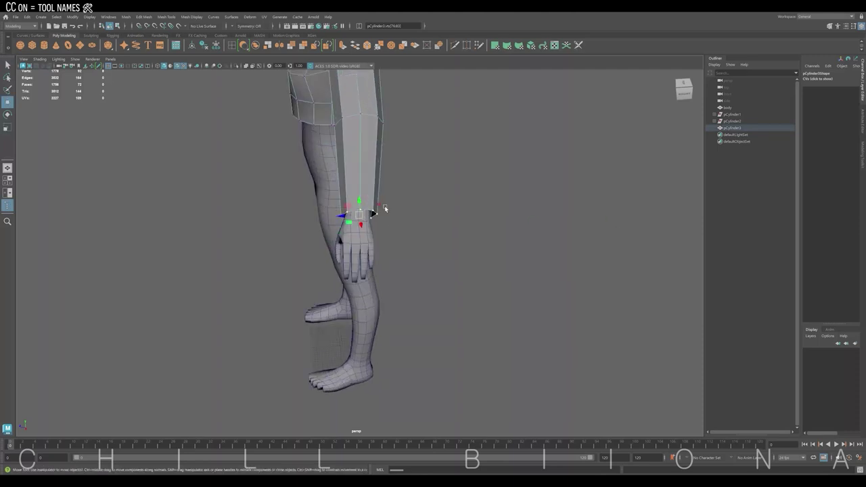
{"action": "right_click", "coordinate": [386, 196]}
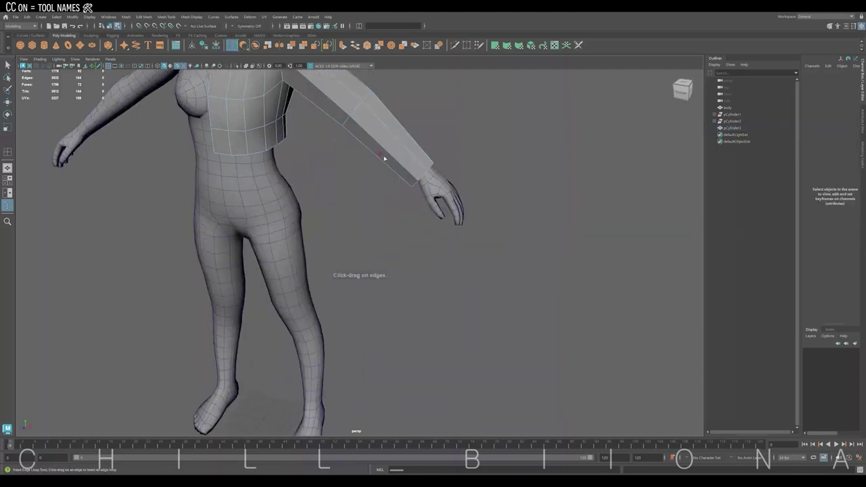
{"action": "left_click", "coordinate": [383, 158]}
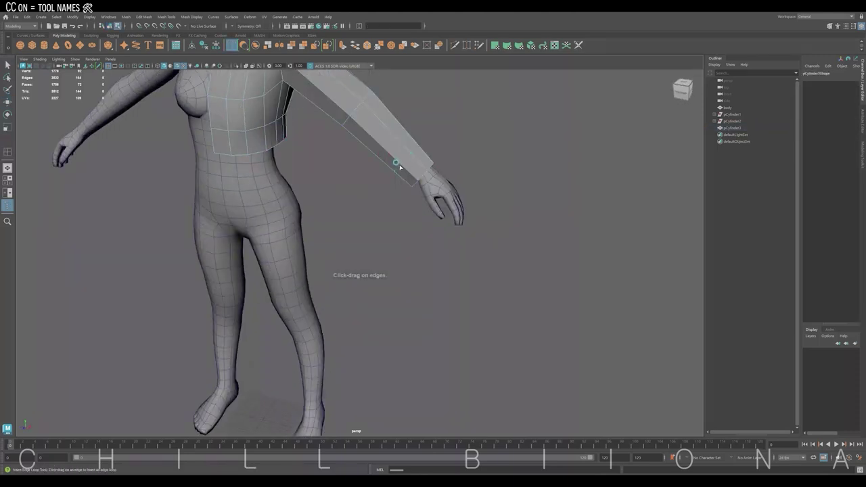
{"action": "scroll", "coordinate": [406, 176], "scroll_direction": "up", "scroll_amount": 3}
{"action": "right_click_drag", "start_coordinate": [405, 169], "coordinate": [414, 170]}
{"action": "scroll", "coordinate": [414, 170], "scroll_direction": "up", "scroll_amount": 2}
{"action": "left_click", "coordinate": [350, 187]}
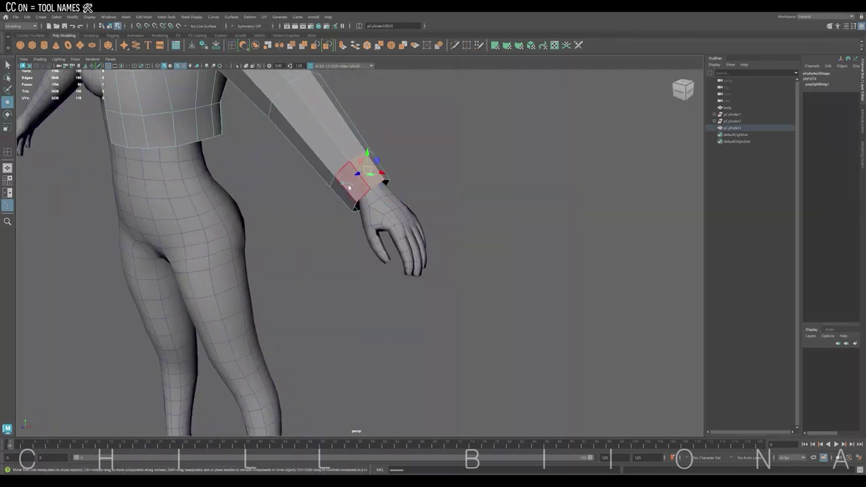
{"action": "left_click", "coordinate": [411, 50]}
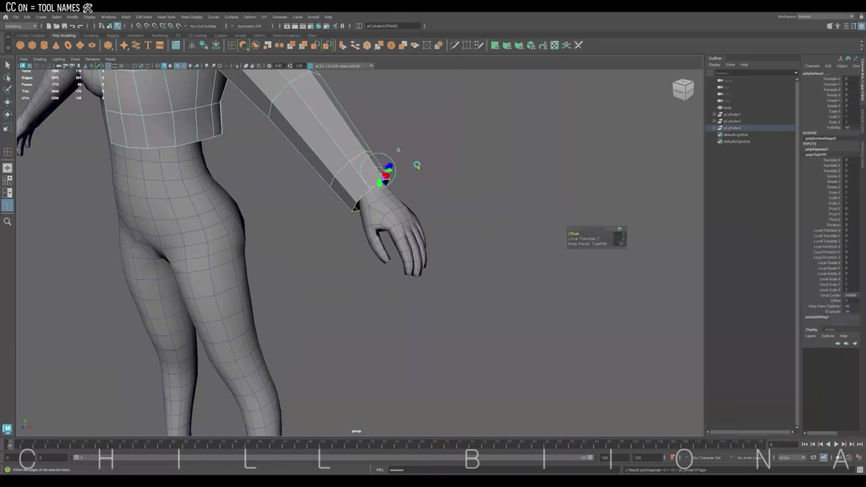
Step: Scale the extracted wrist piece up slightly, to about 1.052
{"action": "key", "text": "q"}
{"action": "left_click", "coordinate": [369, 172]}
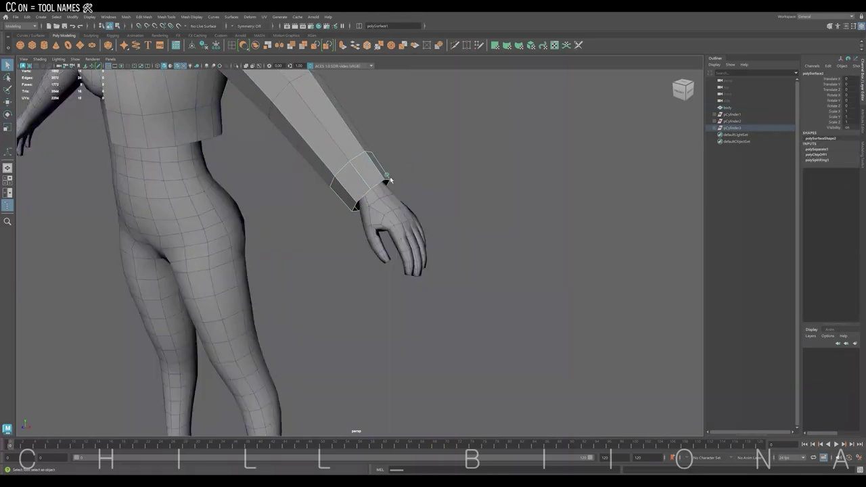
{"action": "key", "text": "r"}
{"action": "mouse_move", "coordinate": [386, 170]}
{"action": "left_mouse_down"}
{"action": "mouse_move", "coordinate": [431, 153]}
{"action": "mouse_move", "coordinate": [404, 160]}
{"action": "mouse_move", "coordinate": [302, 71]}
{"action": "left_mouse_up"}
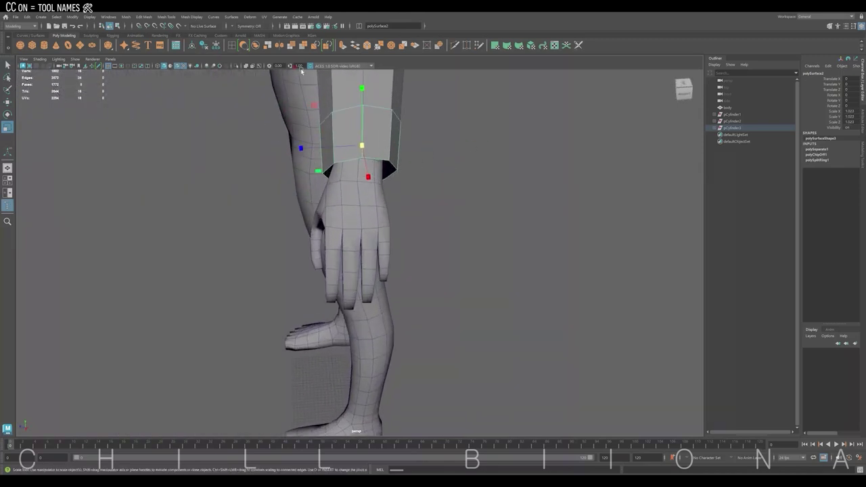
Step: Cut new edges into the wrist piece with Multi-Cut
{"action": "left_click", "coordinate": [233, 46]}
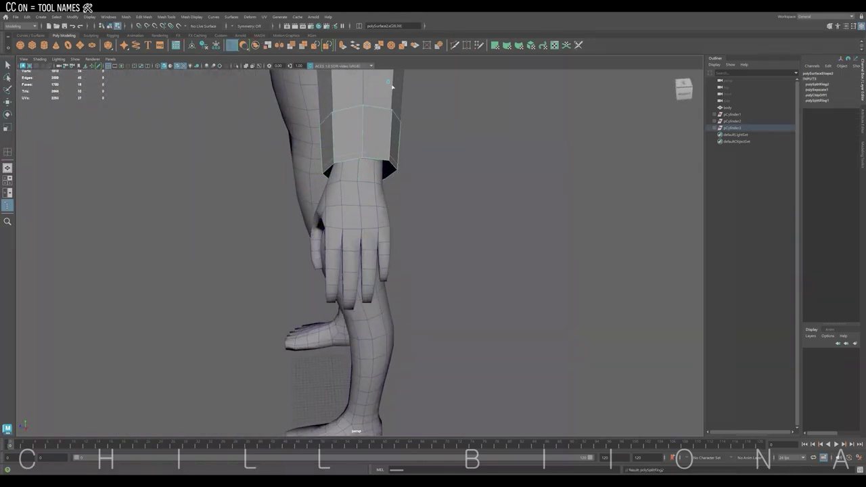
{"action": "key", "text": "Return"}
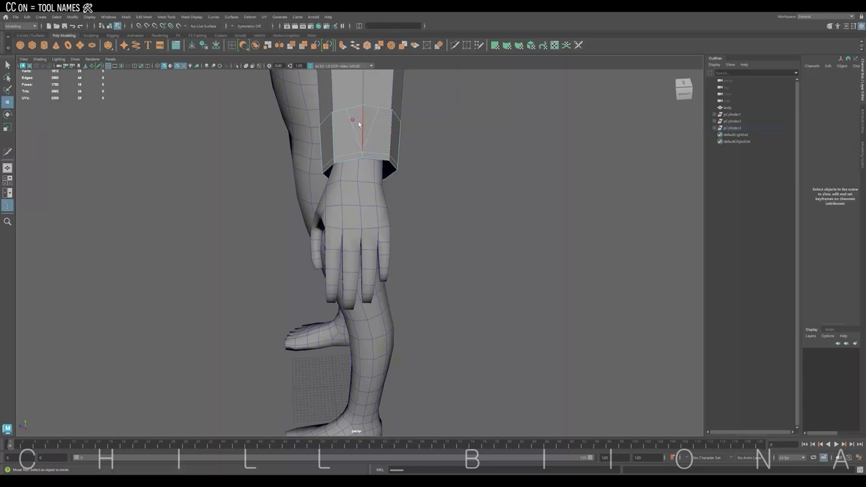
{"action": "left_click_drag", "start_coordinate": [379, 129], "coordinate": [409, 135], "text": "alt"}
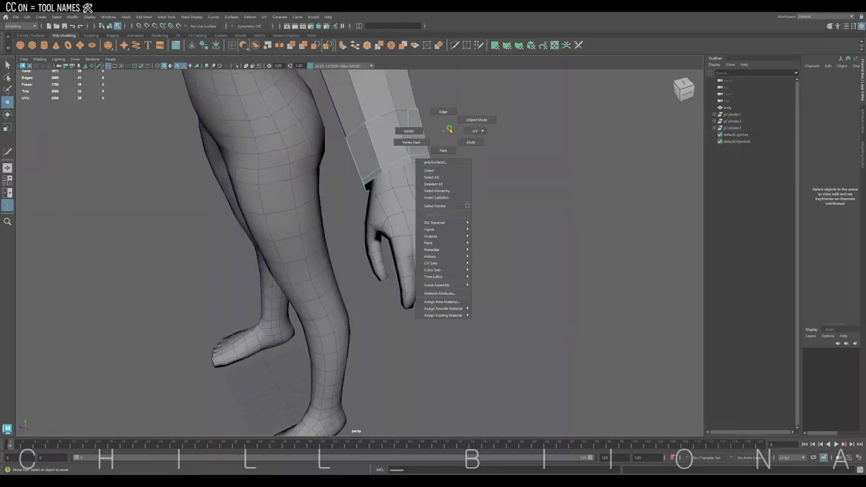
{"action": "right_click_drag", "start_coordinate": [409, 136], "coordinate": [480, 119]}
{"action": "left_click", "coordinate": [411, 135]}
{"action": "left_click_drag", "start_coordinate": [410, 136], "coordinate": [406, 183], "text": "alt"}
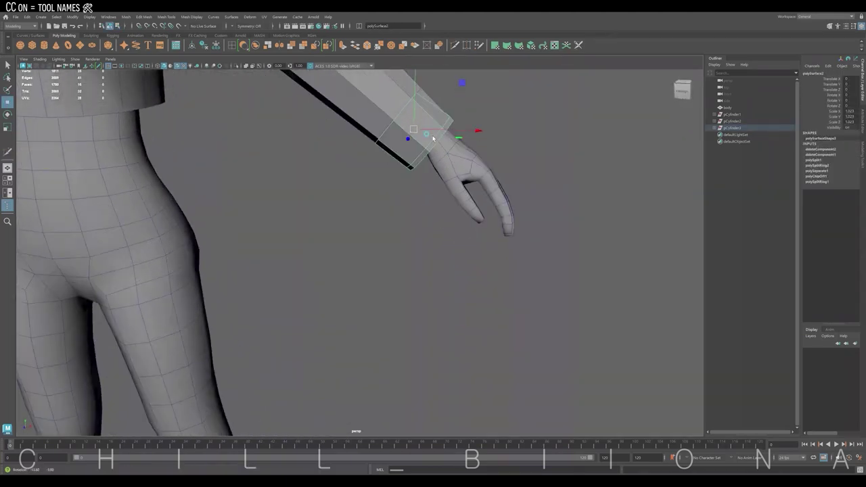
Step: Adjust the sleeve's long edge so the cuff flares out around the wrist
{"action": "left_click", "coordinate": [396, 191]}
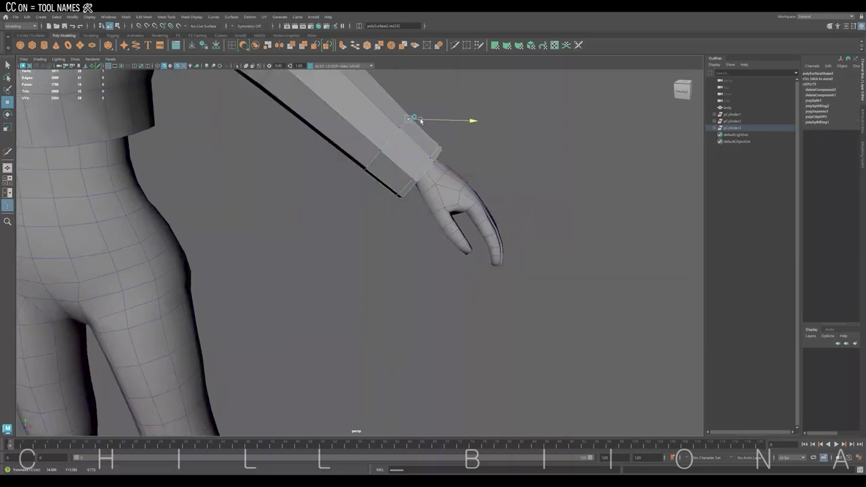
{"action": "mouse_move", "coordinate": [412, 108]}
{"action": "left_mouse_down", "text": "alt"}
{"action": "mouse_move", "coordinate": [280, 114]}
{"action": "mouse_move", "coordinate": [300, 144]}
{"action": "mouse_move", "coordinate": [280, 122]}
{"action": "mouse_move", "coordinate": [387, 126]}
{"action": "left_mouse_up", "text": "alt"}
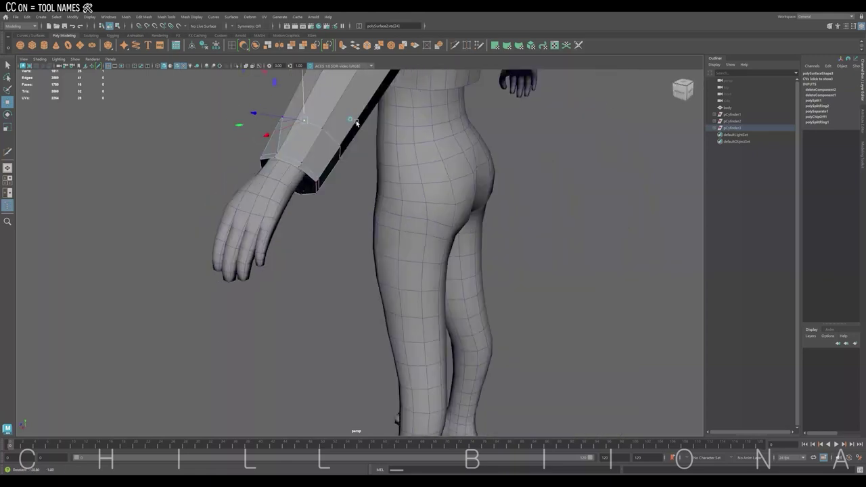
{"action": "right_click_drag", "start_coordinate": [386, 125], "coordinate": [362, 59]}
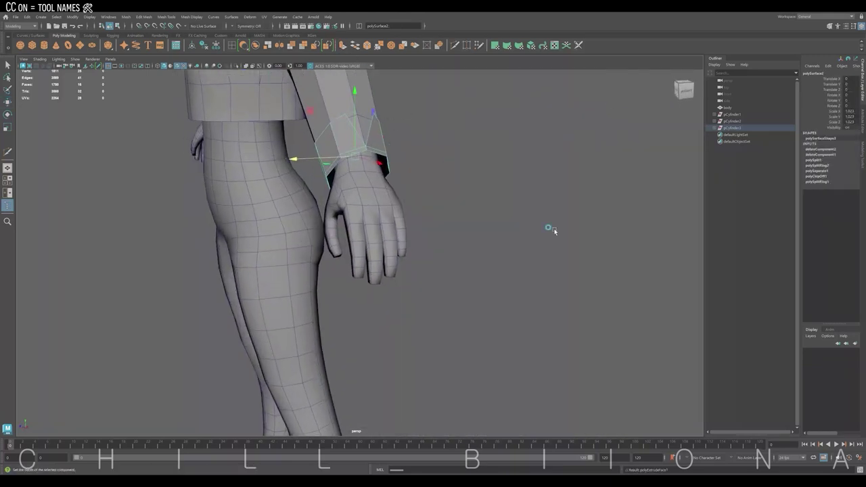
{"action": "mouse_move", "coordinate": [476, 179]}
{"action": "left_mouse_down", "text": "alt"}
{"action": "mouse_move", "coordinate": [460, 169]}
{"action": "mouse_move", "coordinate": [469, 167]}
{"action": "left_mouse_up", "text": "alt"}
{"action": "right_click_drag", "start_coordinate": [368, 165], "coordinate": [303, 162]}
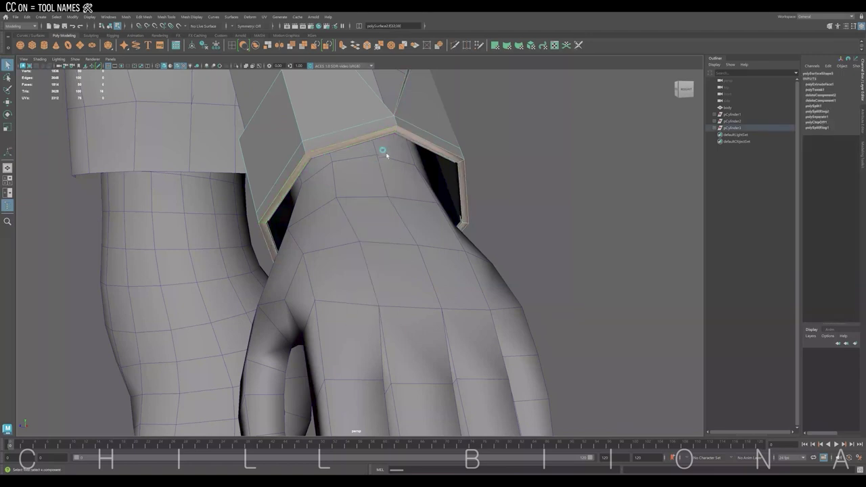
Step: Insert two edge loops around the cuff and check them in smooth preview
{"action": "left_click", "coordinate": [495, 125]}
{"action": "left_click_drag", "start_coordinate": [494, 125], "coordinate": [474, 116], "text": "alt"}
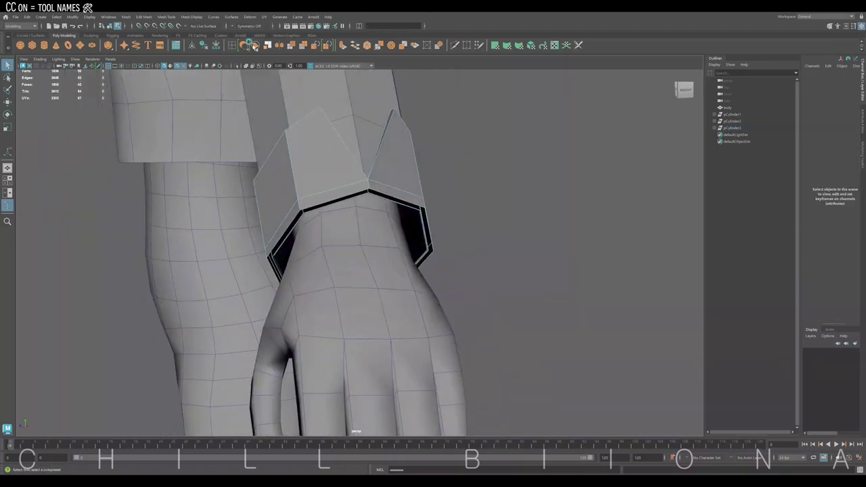
{"action": "left_click", "coordinate": [281, 129]}
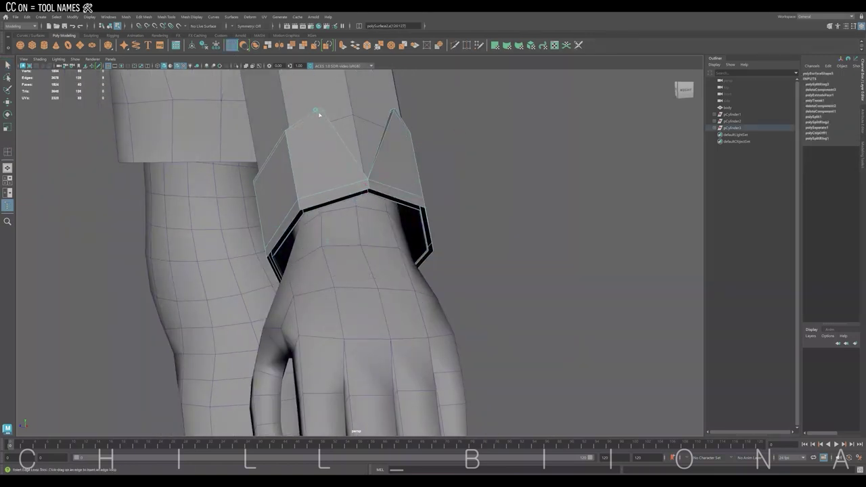
{"action": "left_click", "coordinate": [394, 111]}
{"action": "key", "text": "3"}
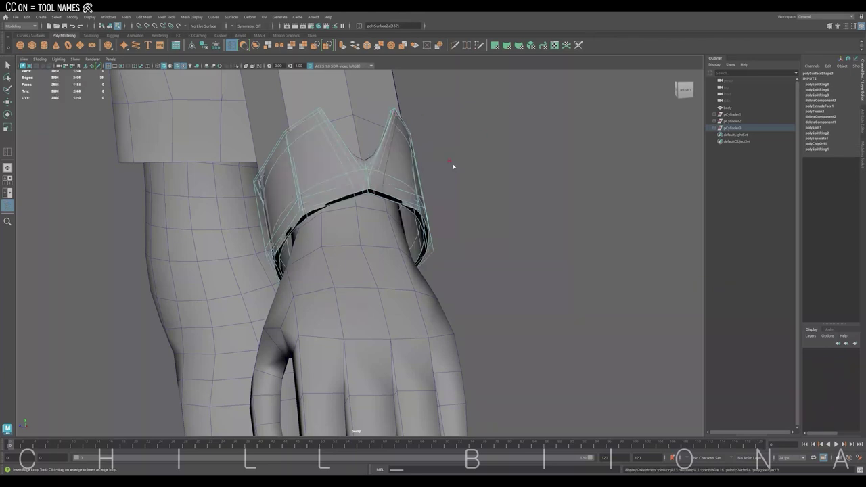
{"action": "key", "text": "1"}
Step: Combine the cuff with the sleeve into one mesh and isolate it
{"action": "key", "text": "w"}
{"action": "key", "text": "F8"}
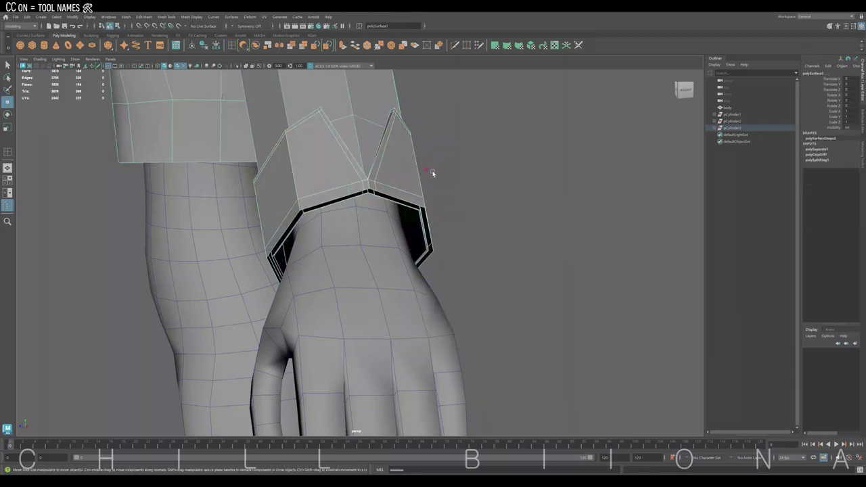
{"action": "left_click", "coordinate": [134, 21]}
{"action": "left_click", "coordinate": [149, 44]}
{"action": "mouse_move", "coordinate": [352, 284]}
{"action": "left_mouse_down", "text": "alt"}
{"action": "mouse_move", "coordinate": [370, 194]}
{"action": "mouse_move", "coordinate": [373, 223]}
{"action": "left_mouse_up", "text": "alt"}
{"action": "key", "text": "ctrl+1"}
{"action": "right_click_drag", "start_coordinate": [336, 187], "coordinate": [337, 152]}
Step: Merge the cuff's doubled rim vertices with a threshold of about 0.11
{"action": "double_click", "coordinate": [349, 157]}
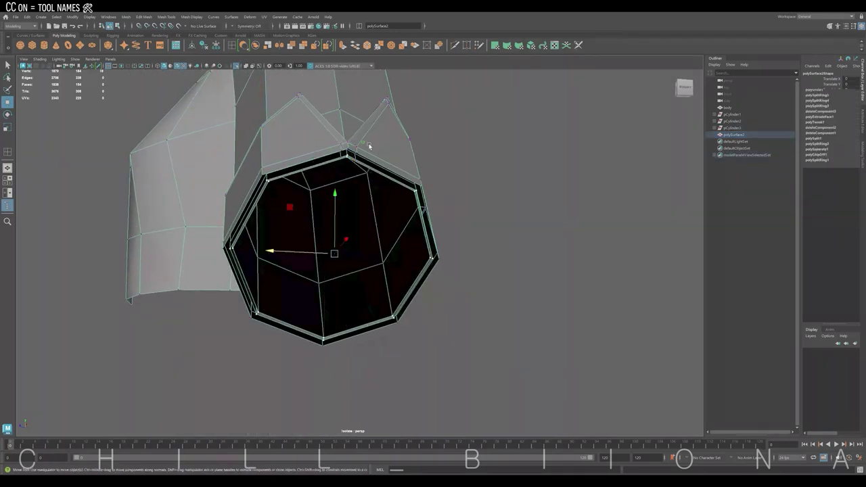
{"action": "left_click_drag", "start_coordinate": [448, 181], "coordinate": [448, 180], "text": "alt"}
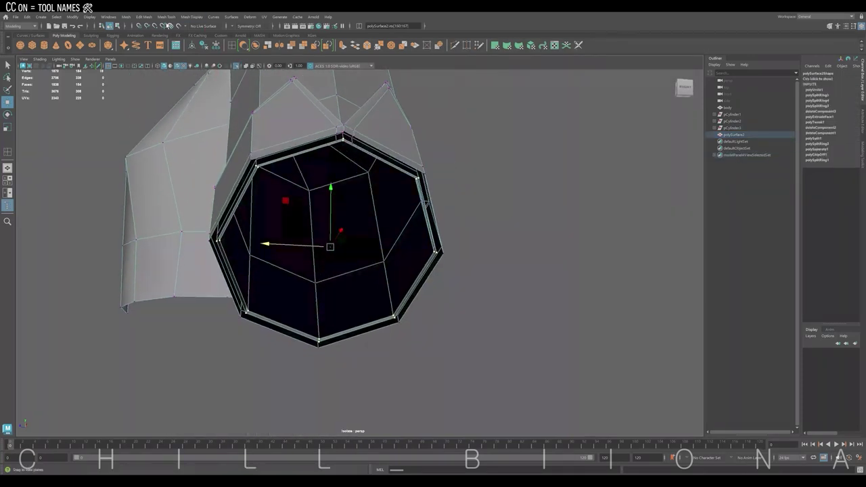
{"action": "left_click", "coordinate": [126, 16]}
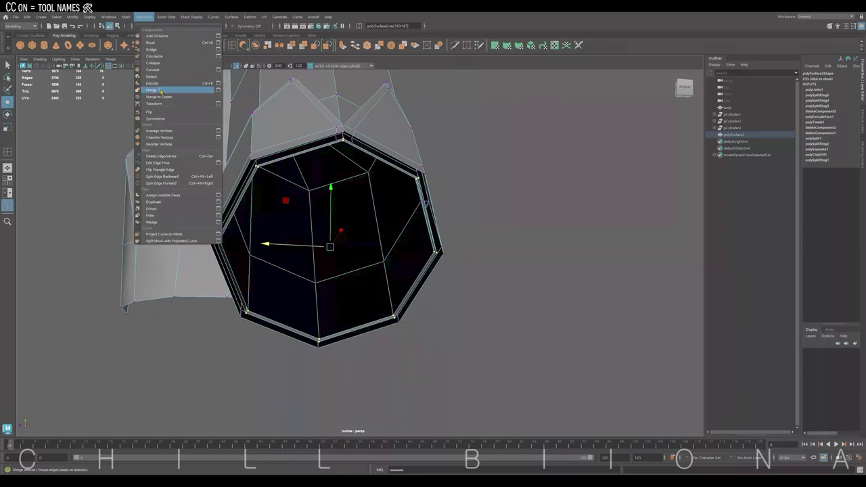
{"action": "left_click", "coordinate": [167, 91]}
{"action": "left_click_drag", "start_coordinate": [581, 235], "coordinate": [584, 233]}
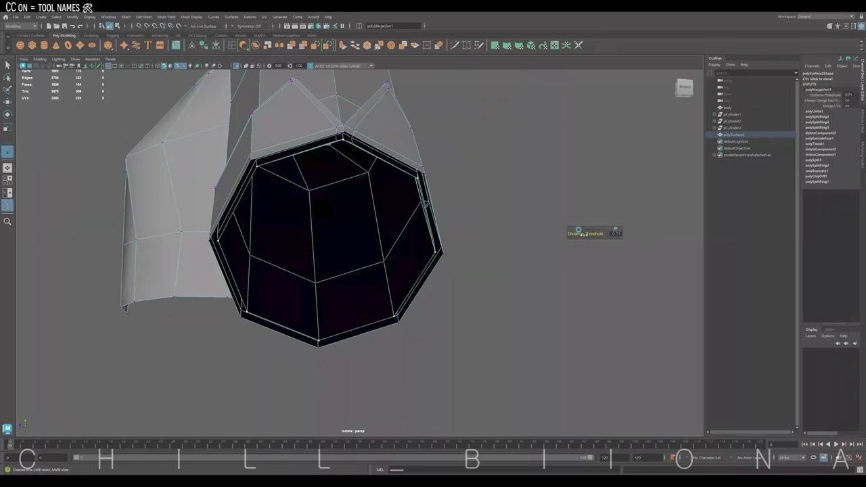
Step: Extrude the rim edge loop inward twice to thicken the wrist opening
{"action": "left_click_drag", "start_coordinate": [474, 140], "coordinate": [426, 132], "text": "alt"}
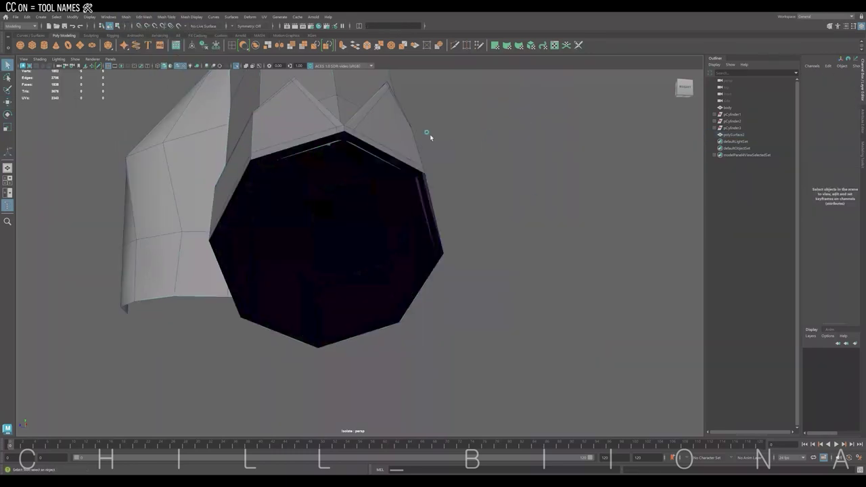
{"action": "double_click", "coordinate": [342, 133]}
{"action": "key", "text": "w"}
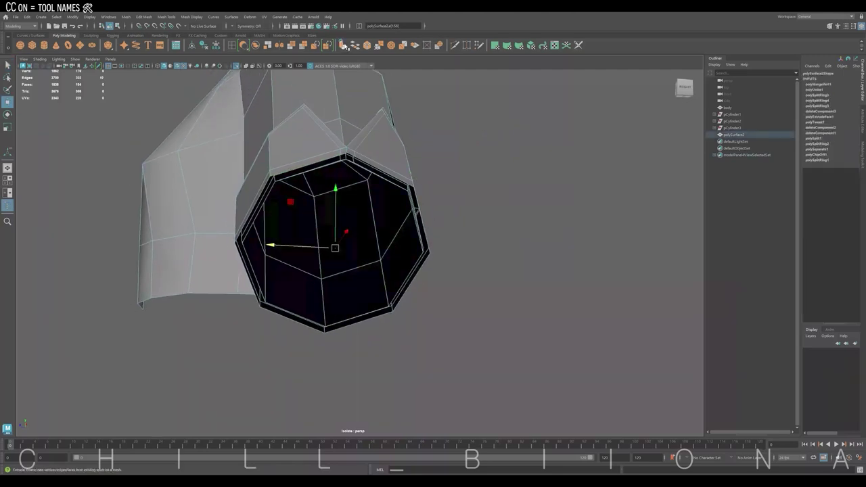
{"action": "key", "text": "ctrl+e"}
{"action": "mouse_move", "coordinate": [570, 233]}
{"action": "left_mouse_down"}
{"action": "mouse_move", "coordinate": [446, 180]}
{"action": "mouse_move", "coordinate": [541, 306]}
{"action": "mouse_move", "coordinate": [551, 305]}
{"action": "mouse_move", "coordinate": [426, 229]}
{"action": "left_mouse_up"}
{"action": "left_click", "coordinate": [342, 44]}
Step: Insert two edge loops across the sleeve near the elbow joint
{"action": "mouse_move", "coordinate": [510, 117]}
{"action": "left_mouse_down", "text": "alt"}
{"action": "mouse_move", "coordinate": [517, 134]}
{"action": "mouse_move", "coordinate": [458, 77]}
{"action": "left_mouse_up", "text": "alt"}
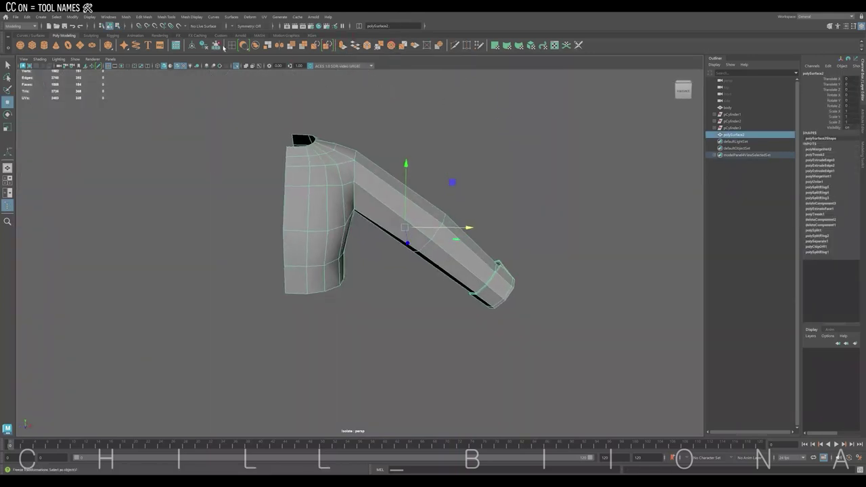
{"action": "right_click_drag", "start_coordinate": [359, 169], "coordinate": [358, 164], "text": "shift"}
{"action": "left_click", "coordinate": [358, 164]}
{"action": "key", "text": "w"}
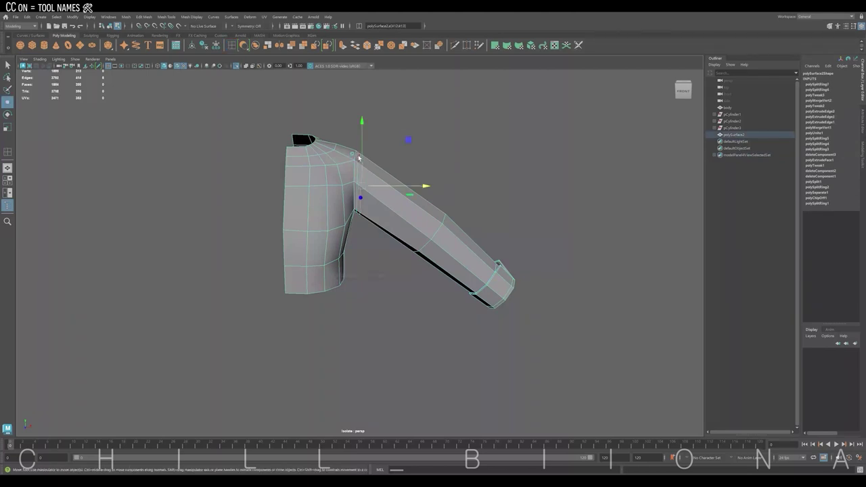
{"action": "key", "text": "r"}
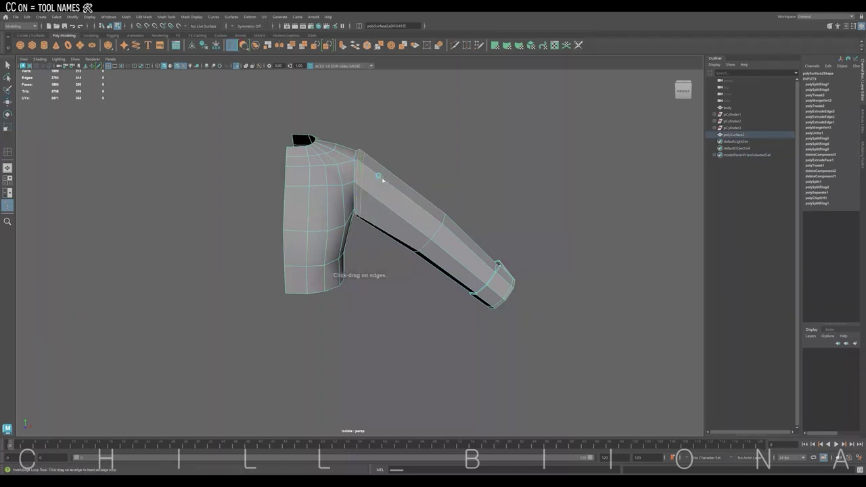
{"action": "left_click", "coordinate": [378, 196]}
Step: Check the fit in X-ray, slide the loop toward the shoulder, and bevel the edges
{"action": "key", "text": "ctrl+1"}
{"action": "key", "text": "alt+x"}
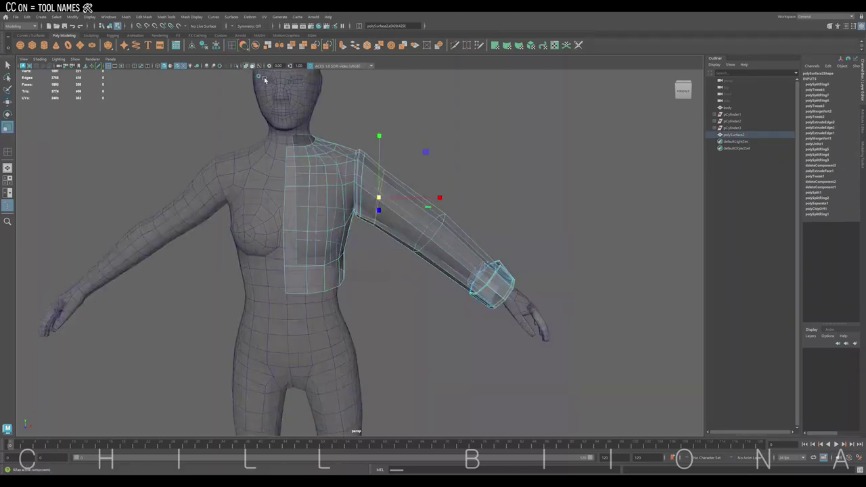
{"action": "left_click_drag", "start_coordinate": [454, 238], "coordinate": [419, 212]}
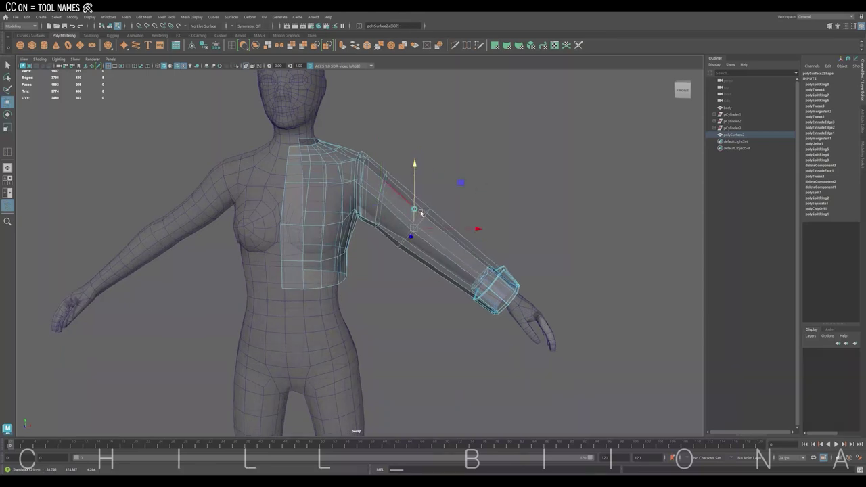
{"action": "key", "text": "e"}
{"action": "key", "text": "r"}
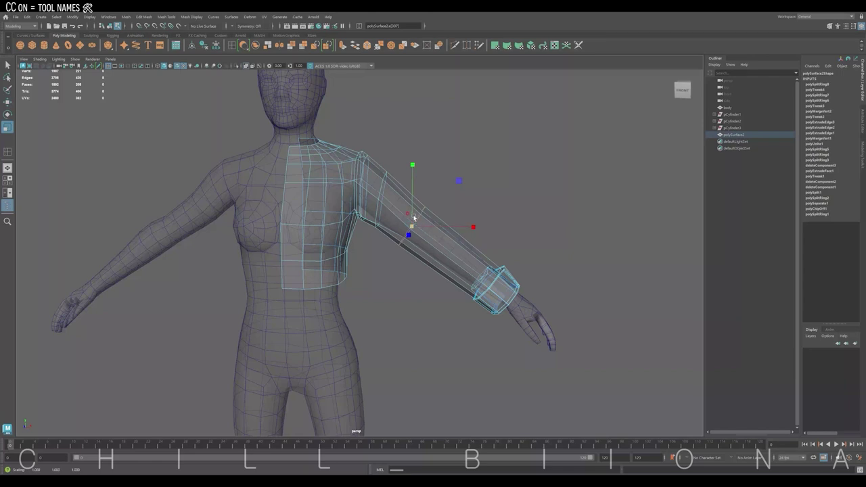
{"action": "key", "text": "ctrl+b"}
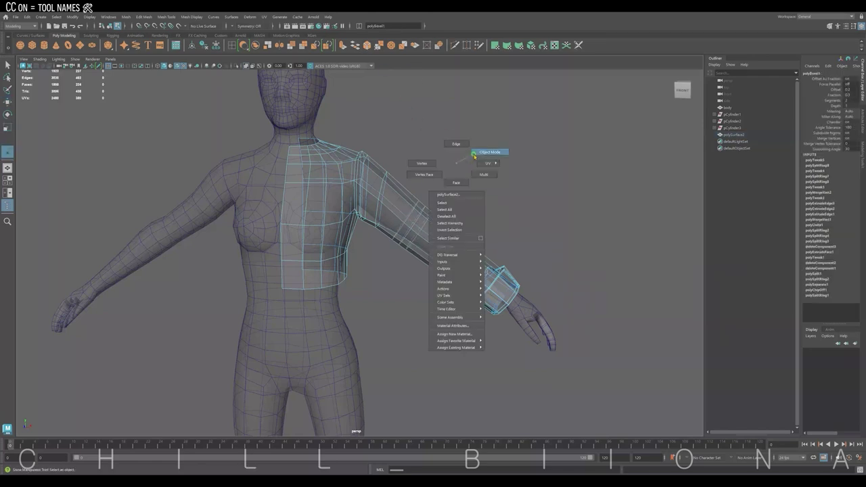
Step: Turn on smooth preview for the shirt and bring the shoulder and neckline into view
{"action": "right_click_drag", "start_coordinate": [391, 174], "coordinate": [381, 187]}
{"action": "left_click_drag", "start_coordinate": [381, 188], "coordinate": [344, 205], "text": "alt"}
{"action": "scroll", "coordinate": [344, 205], "scroll_direction": "up", "scroll_amount": 3}
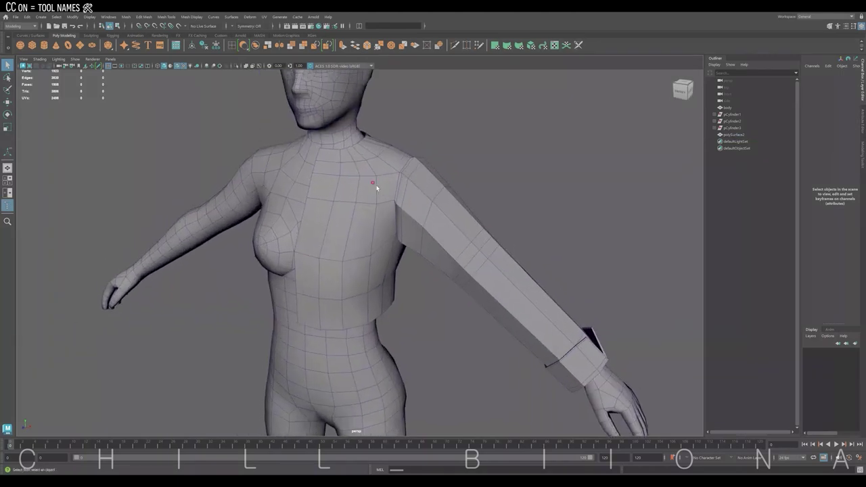
{"action": "right_click_drag", "start_coordinate": [369, 157], "coordinate": [392, 146]}
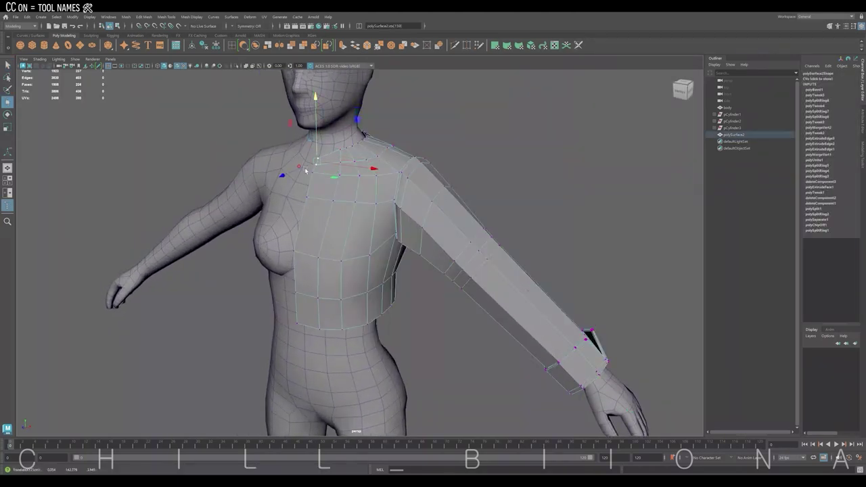
{"action": "key", "text": "3"}
{"action": "left_click_drag", "start_coordinate": [316, 188], "coordinate": [324, 124], "text": "alt"}
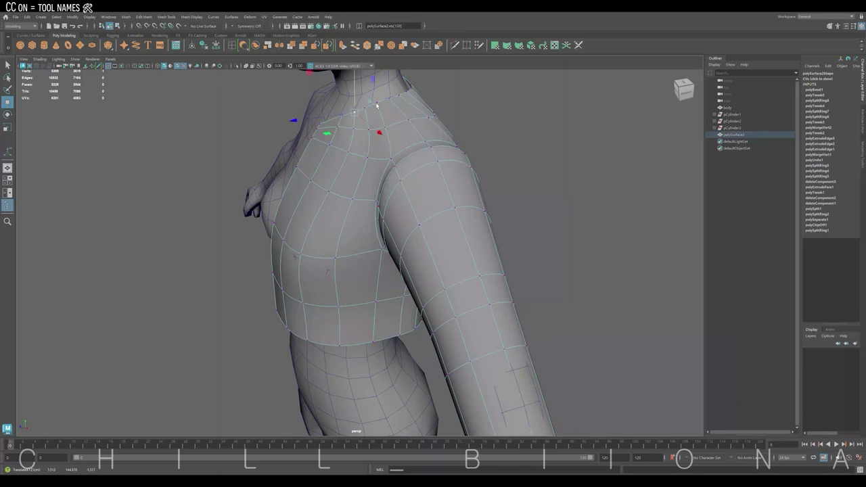
{"action": "mouse_move", "coordinate": [377, 105]}
{"action": "left_mouse_down", "text": "alt"}
{"action": "mouse_move", "coordinate": [338, 109]}
{"action": "mouse_move", "coordinate": [507, 94]}
{"action": "mouse_move", "coordinate": [357, 141]}
{"action": "mouse_move", "coordinate": [344, 136]}
{"action": "mouse_move", "coordinate": [364, 145]}
{"action": "mouse_move", "coordinate": [431, 128]}
{"action": "left_mouse_up", "text": "alt"}
Step: Extrude the back neckline edge twice into a collar strip
{"action": "left_click", "coordinate": [357, 142]}
{"action": "left_click", "coordinate": [431, 127]}
{"action": "left_click", "coordinate": [343, 44]}
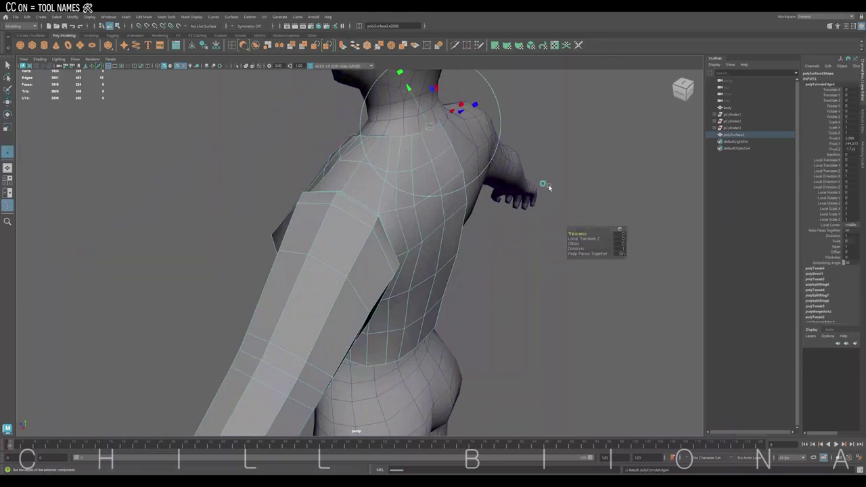
{"action": "left_click", "coordinate": [344, 44]}
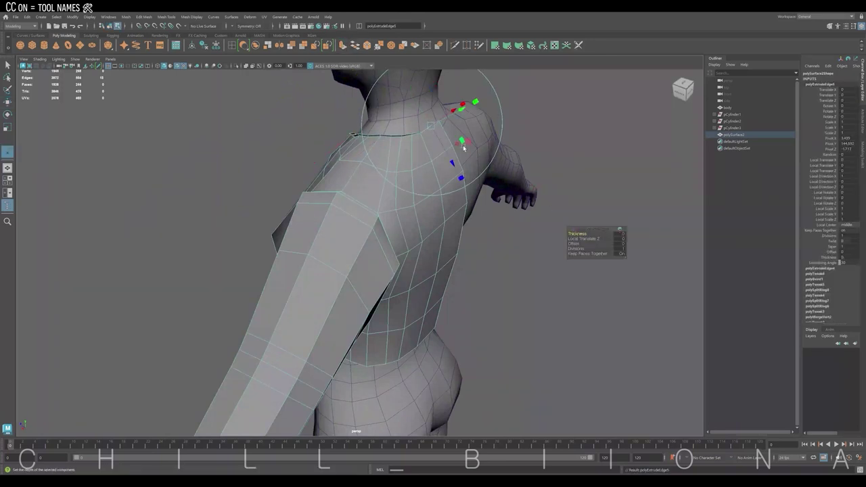
{"action": "mouse_move", "coordinate": [460, 159]}
{"action": "left_mouse_down"}
{"action": "mouse_move", "coordinate": [465, 186]}
{"action": "mouse_move", "coordinate": [519, 154]}
{"action": "left_mouse_up"}
Step: Pull the collar's front tip vertex down the chest into a pointed lapel
{"action": "left_click", "coordinate": [386, 164]}
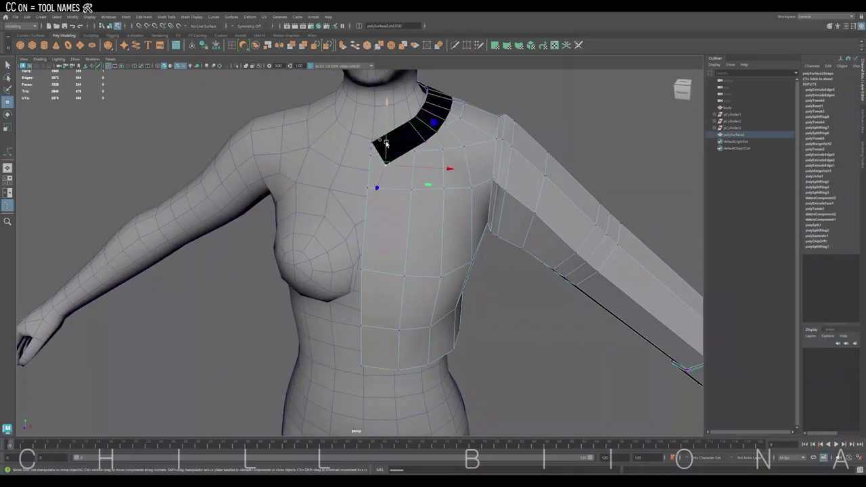
{"action": "mouse_move", "coordinate": [386, 143]}
{"action": "left_mouse_down"}
{"action": "mouse_move", "coordinate": [401, 188]}
{"action": "mouse_move", "coordinate": [415, 189]}
{"action": "mouse_move", "coordinate": [446, 135]}
{"action": "mouse_move", "coordinate": [444, 159]}
{"action": "mouse_move", "coordinate": [519, 178]}
{"action": "left_mouse_up"}
{"action": "right_click_drag", "start_coordinate": [480, 133], "coordinate": [464, 183]}
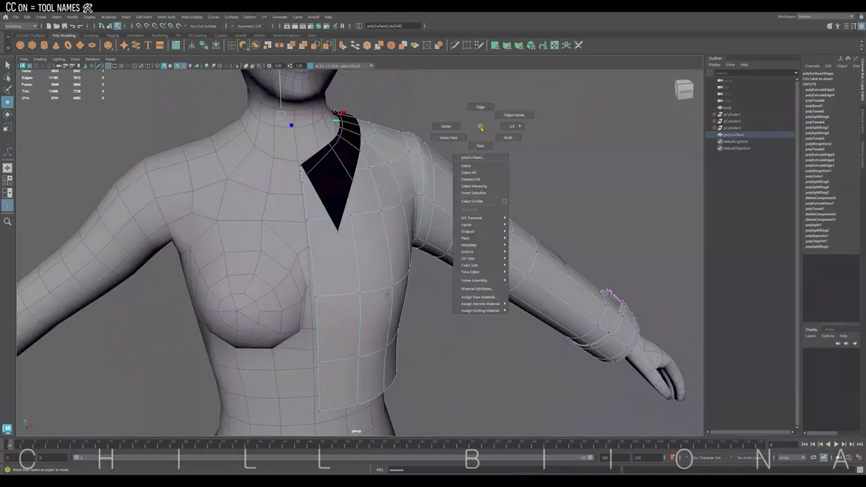
{"action": "mouse_move", "coordinate": [464, 183]}
{"action": "left_mouse_down", "text": "alt"}
{"action": "mouse_move", "coordinate": [437, 197]}
{"action": "mouse_move", "coordinate": [281, 156]}
{"action": "left_mouse_up", "text": "alt"}
{"action": "left_click", "coordinate": [437, 196]}
Step: Separate the collar strip from the shirt into its own object
{"action": "left_click", "coordinate": [490, 170]}
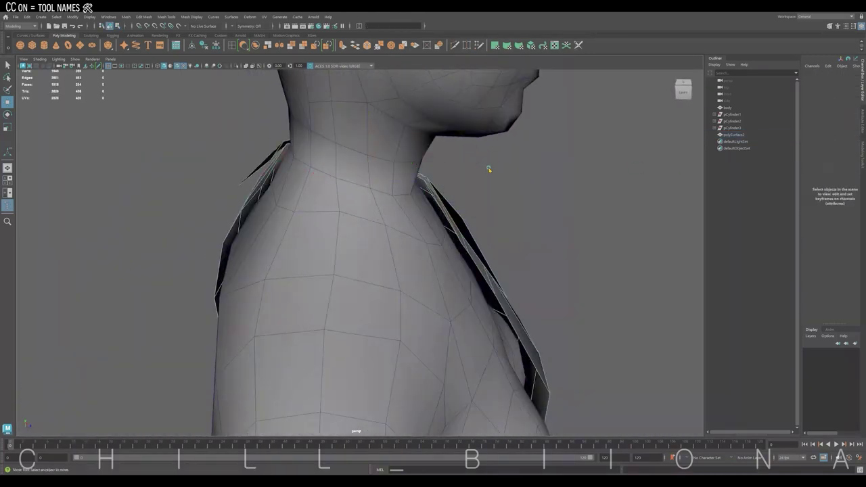
{"action": "left_click", "coordinate": [387, 213]}
{"action": "left_click", "coordinate": [126, 16]}
{"action": "left_click", "coordinate": [146, 42]}
Step: Extrude the collar strip's faces with a thickness of 0.1
{"action": "left_click", "coordinate": [259, 168]}
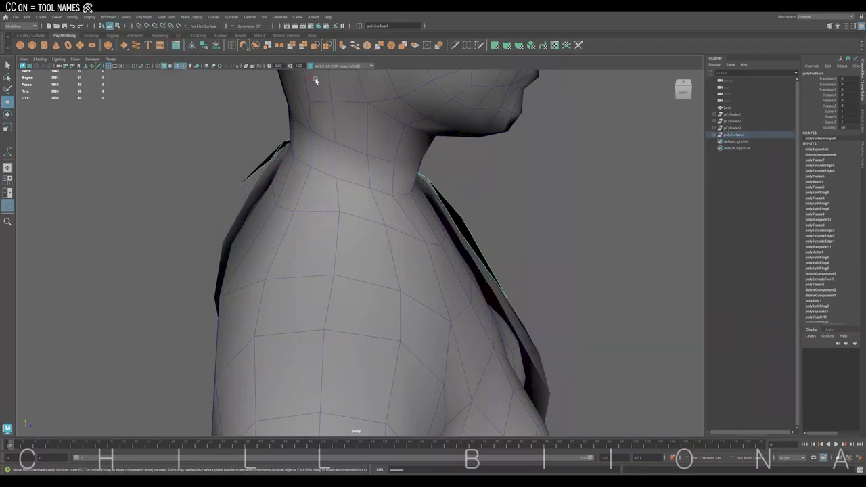
{"action": "left_click", "coordinate": [342, 44]}
{"action": "type", "text": "0.1"}
{"action": "key", "text": "Return"}
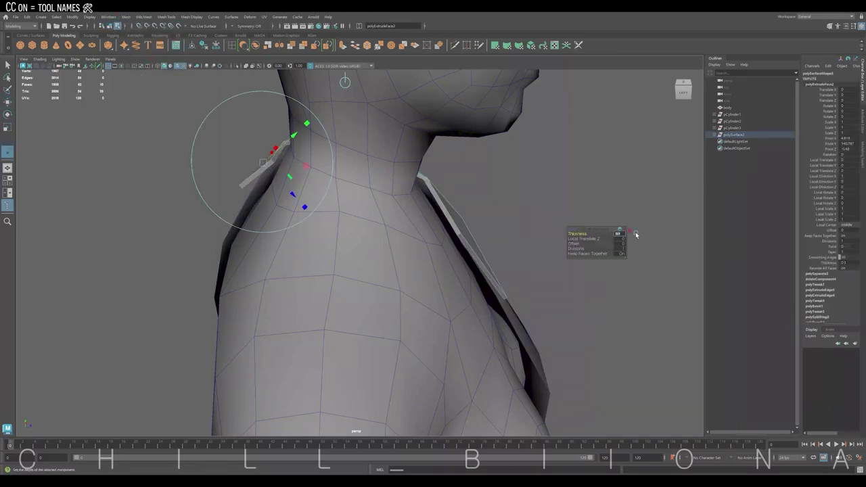
{"action": "left_click_drag", "start_coordinate": [499, 207], "coordinate": [448, 210], "text": "alt"}
{"action": "key", "text": "q"}
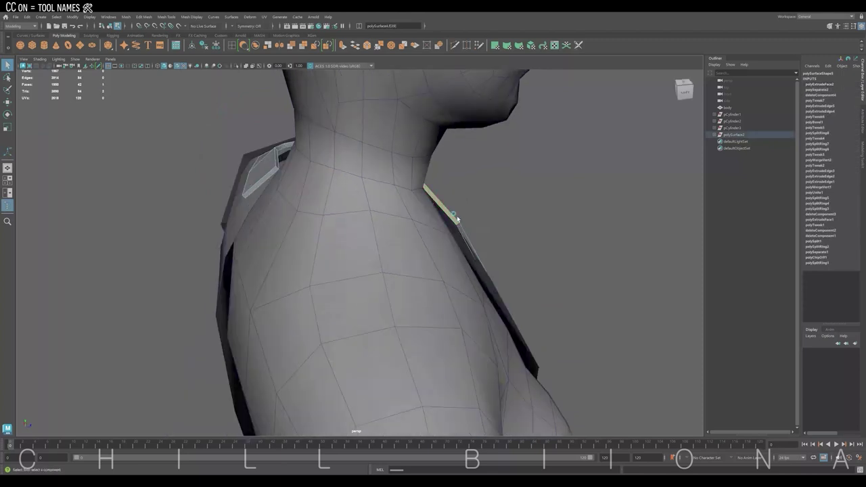
Step: Combine the thickened collar and the shirt back into one mesh
{"action": "key", "text": "F11"}
{"action": "left_click_drag", "start_coordinate": [354, 195], "coordinate": [464, 199], "text": "alt"}
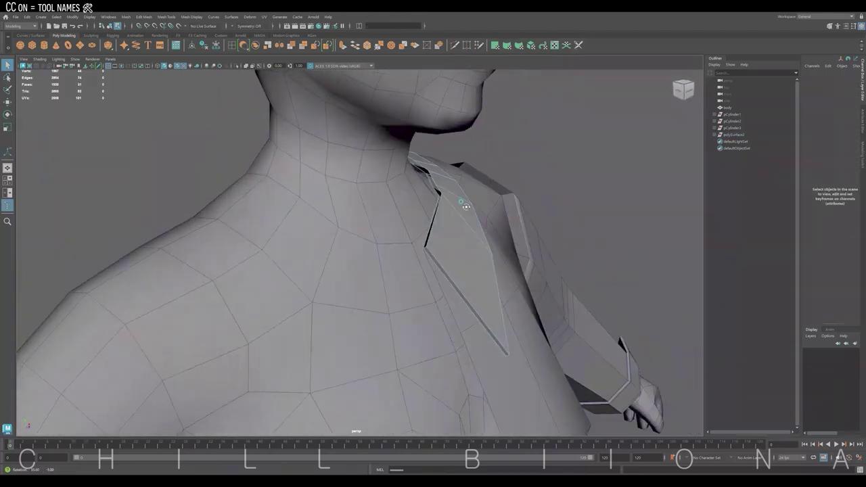
{"action": "key", "text": "F8"}
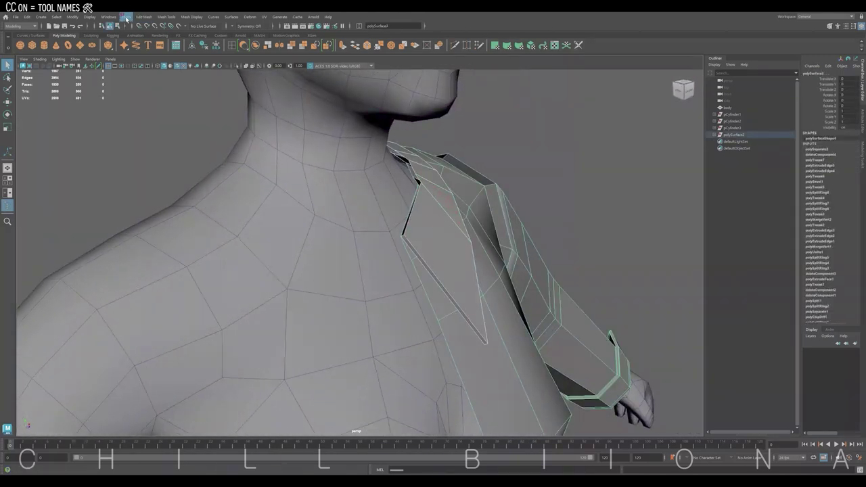
{"action": "left_click", "coordinate": [126, 18]}
{"action": "left_click", "coordinate": [135, 44]}
{"action": "key", "text": "w"}
Step: Insert a new edge loop into the shirt near the shoulder
{"action": "left_click_drag", "start_coordinate": [304, 176], "coordinate": [390, 170], "text": "alt"}
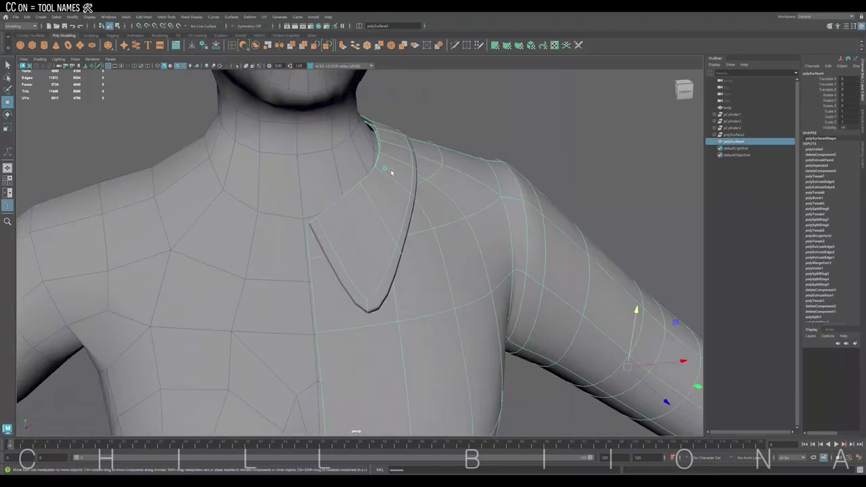
{"action": "right_click_drag", "start_coordinate": [390, 169], "coordinate": [397, 286], "text": "shift"}
{"action": "left_click", "coordinate": [400, 257]}
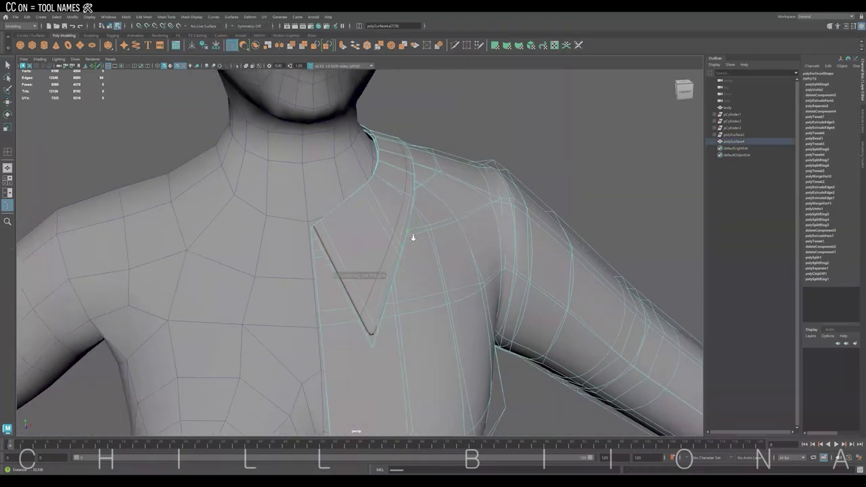
{"action": "mouse_move", "coordinate": [412, 237]}
{"action": "left_mouse_down", "text": "alt"}
{"action": "mouse_move", "coordinate": [451, 237]}
{"action": "mouse_move", "coordinate": [483, 174]}
{"action": "left_mouse_up", "text": "alt"}
{"action": "right_click_drag", "start_coordinate": [483, 174], "coordinate": [504, 152]}
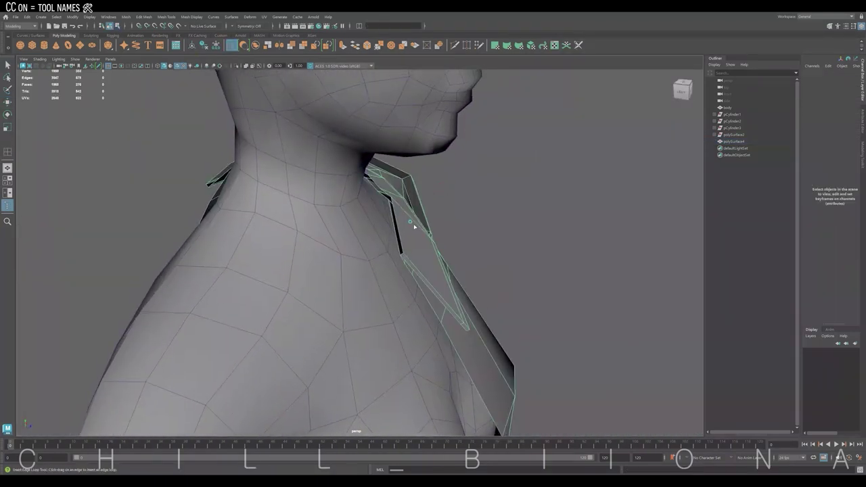
Step: Isolate the shirt and merge the collar's edge vertices onto the shoulder seam
{"action": "key", "text": "ctrl+1"}
{"action": "mouse_move", "coordinate": [471, 118]}
{"action": "left_mouse_down", "text": "alt"}
{"action": "mouse_move", "coordinate": [358, 251]}
{"action": "mouse_move", "coordinate": [250, 258]}
{"action": "left_mouse_up", "text": "alt"}
{"action": "left_click", "coordinate": [232, 263]}
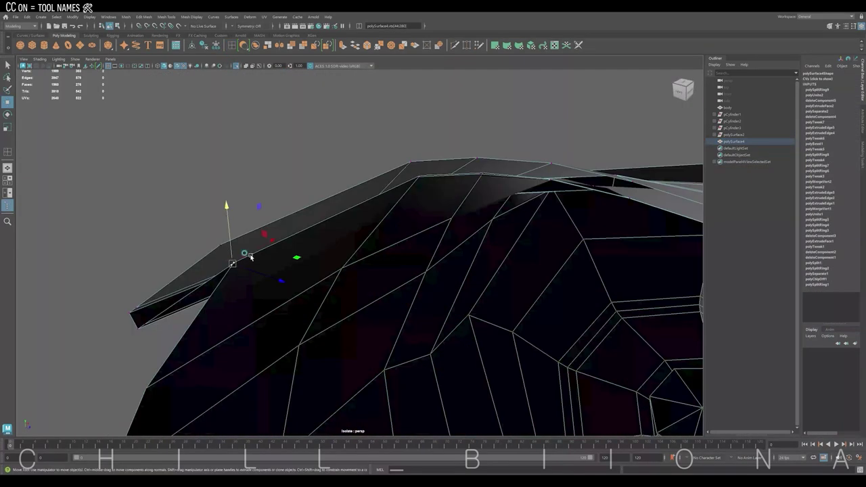
{"action": "left_click", "coordinate": [482, 174]}
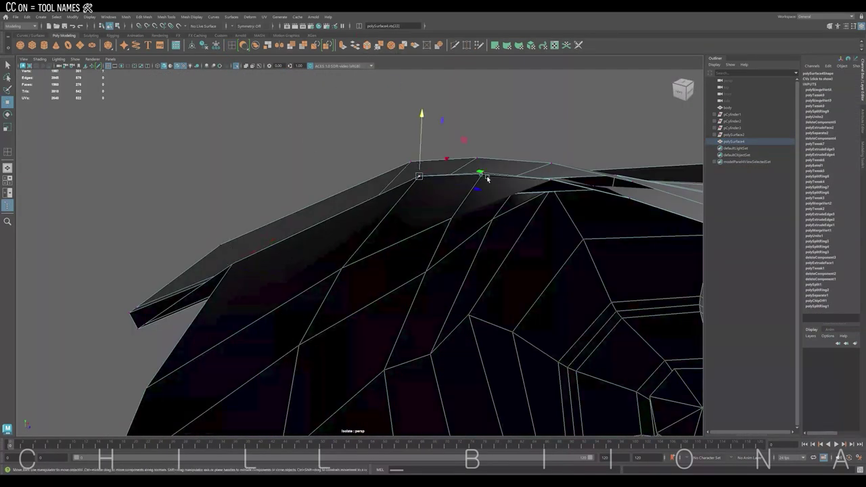
{"action": "mouse_move", "coordinate": [569, 189]}
{"action": "left_mouse_down", "text": "alt"}
{"action": "mouse_move", "coordinate": [541, 178]}
{"action": "mouse_move", "coordinate": [555, 171]}
{"action": "mouse_move", "coordinate": [631, 225]}
{"action": "mouse_move", "coordinate": [385, 120]}
{"action": "left_mouse_up", "text": "alt"}
{"action": "left_click", "coordinate": [555, 171]}
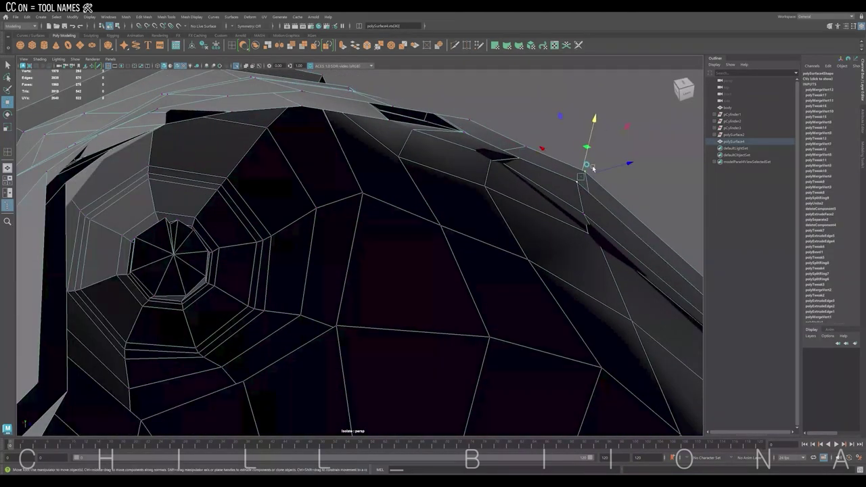
{"action": "right_click_drag", "start_coordinate": [234, 135], "coordinate": [257, 183]}
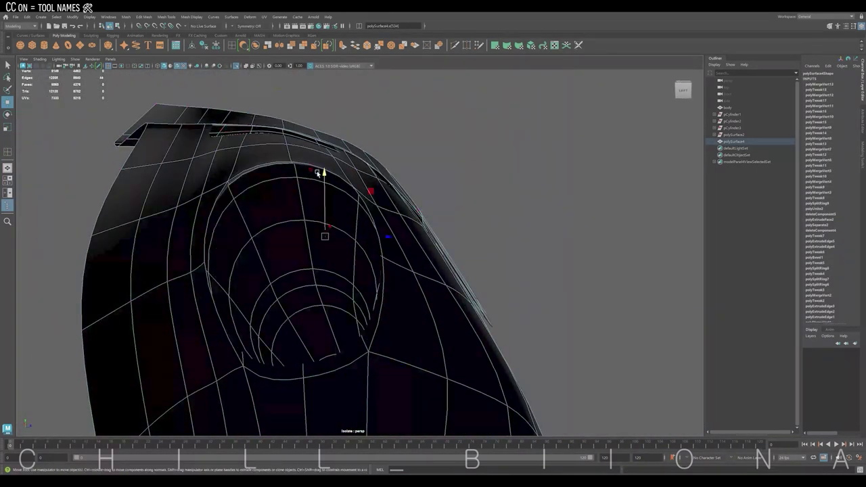
{"action": "mouse_move", "coordinate": [287, 136]}
{"action": "left_mouse_down", "text": "alt"}
{"action": "mouse_move", "coordinate": [251, 109]}
{"action": "mouse_move", "coordinate": [329, 218]}
{"action": "mouse_move", "coordinate": [479, 236]}
{"action": "mouse_move", "coordinate": [459, 221]}
{"action": "left_mouse_up", "text": "alt"}
{"action": "mouse_move", "coordinate": [522, 220]}
{"action": "left_mouse_down", "text": "alt"}
{"action": "mouse_move", "coordinate": [551, 197]}
{"action": "mouse_move", "coordinate": [474, 198]}
{"action": "mouse_move", "coordinate": [557, 195]}
{"action": "mouse_move", "coordinate": [487, 220]}
{"action": "left_mouse_up", "text": "alt"}
Step: Stretch the shirt's bottom vertices down toward the ankles and widen the hem into a dress
{"action": "right_click_drag", "start_coordinate": [488, 220], "coordinate": [472, 228], "text": "alt"}
{"action": "key", "text": "ctrl+1"}
{"action": "left_click_drag", "start_coordinate": [473, 228], "coordinate": [474, 122], "text": "alt"}
{"action": "middle_click_drag", "start_coordinate": [472, 229], "coordinate": [474, 122], "text": "alt"}
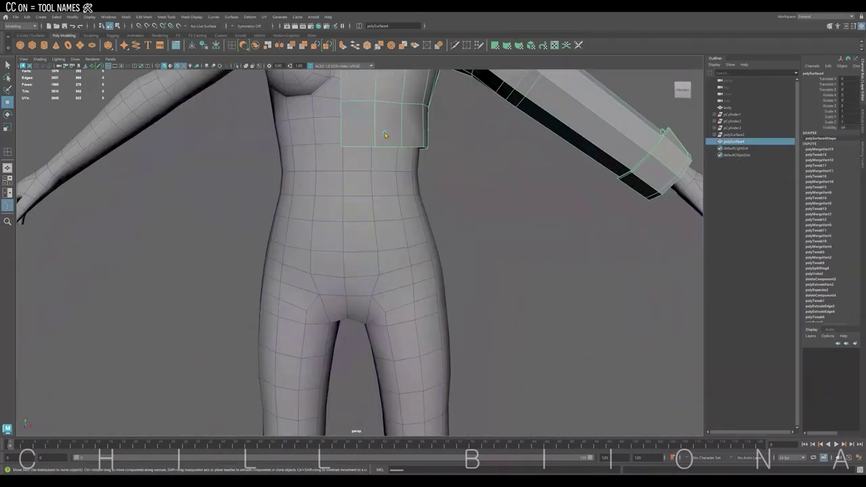
{"action": "left_click_drag", "start_coordinate": [401, 137], "coordinate": [503, 180]}
{"action": "right_click_drag", "start_coordinate": [503, 180], "coordinate": [406, 203], "text": "alt"}
{"action": "middle_click_drag", "start_coordinate": [396, 224], "coordinate": [396, 323]}
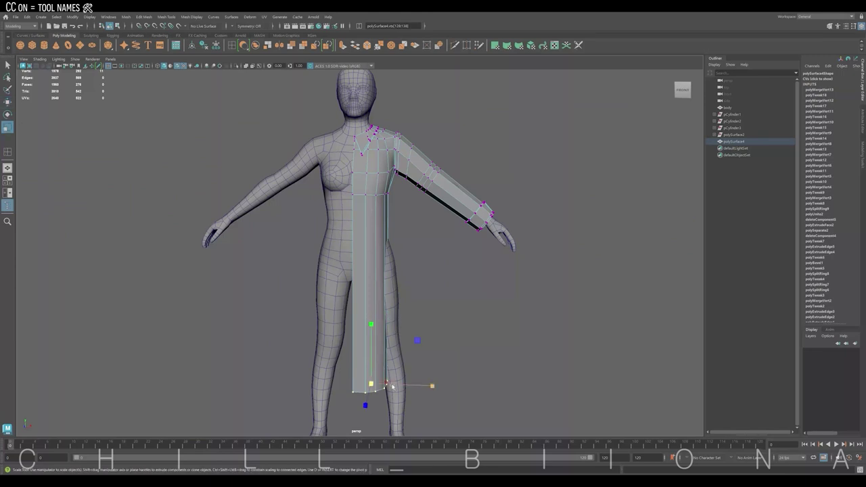
{"action": "mouse_move", "coordinate": [392, 387]}
{"action": "left_mouse_down"}
{"action": "mouse_move", "coordinate": [491, 386]}
{"action": "mouse_move", "coordinate": [400, 386]}
{"action": "mouse_move", "coordinate": [357, 402]}
{"action": "left_mouse_up"}
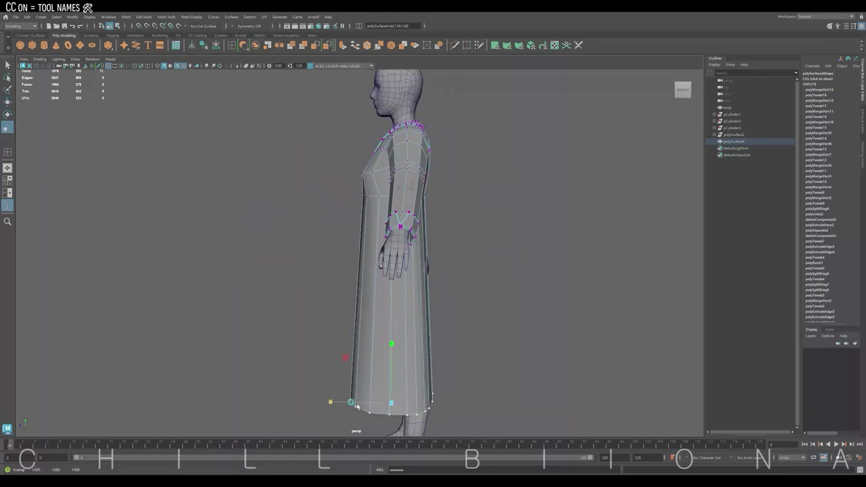
{"action": "middle_click_drag", "start_coordinate": [356, 405], "coordinate": [369, 248], "text": "alt"}
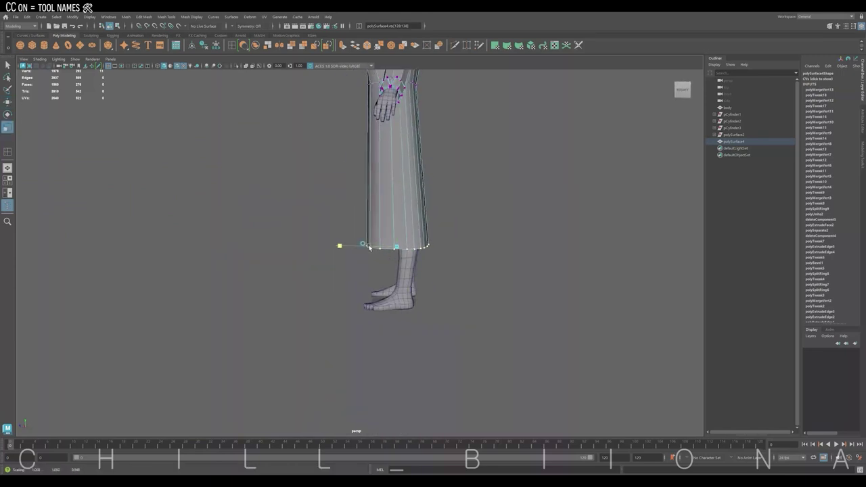
{"action": "left_click_drag", "start_coordinate": [362, 246], "coordinate": [437, 253], "text": "alt"}
Step: Add two edge loops down the dress and reposition the hem vertices
{"action": "left_click", "coordinate": [682, 89]}
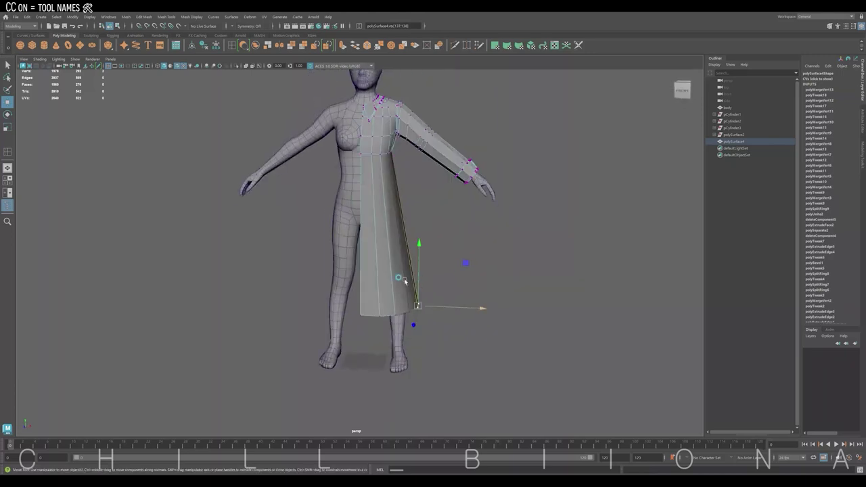
{"action": "left_click", "coordinate": [232, 45]}
{"action": "left_click", "coordinate": [366, 181]}
{"action": "left_click", "coordinate": [367, 233]}
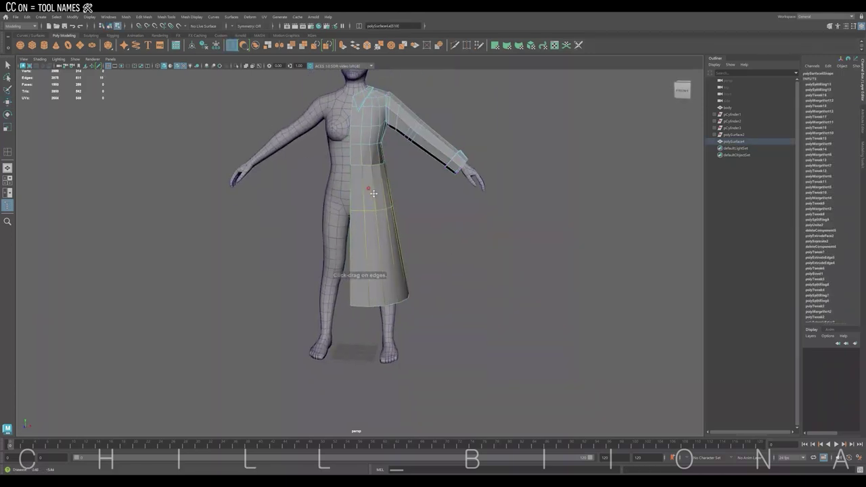
{"action": "left_click_drag", "start_coordinate": [368, 233], "coordinate": [379, 223], "text": "alt"}
{"action": "key", "text": "w"}
{"action": "left_click", "coordinate": [364, 293]}
{"action": "left_click", "coordinate": [367, 313]}
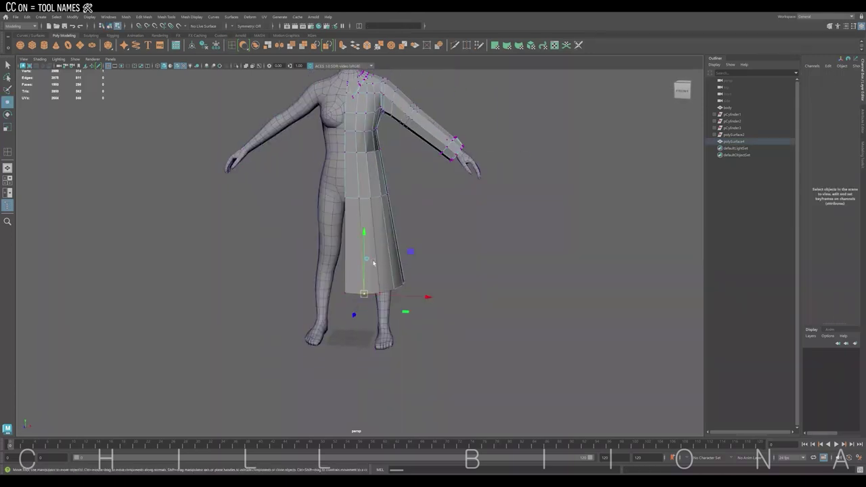
{"action": "left_click_drag", "start_coordinate": [359, 305], "coordinate": [406, 298], "text": "alt"}
{"action": "mouse_move", "coordinate": [338, 281]}
{"action": "left_mouse_down"}
{"action": "mouse_move", "coordinate": [416, 304]}
{"action": "mouse_move", "coordinate": [358, 311]}
{"action": "mouse_move", "coordinate": [344, 323]}
{"action": "mouse_move", "coordinate": [400, 219]}
{"action": "mouse_move", "coordinate": [291, 209]}
{"action": "mouse_move", "coordinate": [312, 231]}
{"action": "mouse_move", "coordinate": [315, 271]}
{"action": "mouse_move", "coordinate": [328, 169]}
{"action": "mouse_move", "coordinate": [377, 139]}
{"action": "left_mouse_up"}
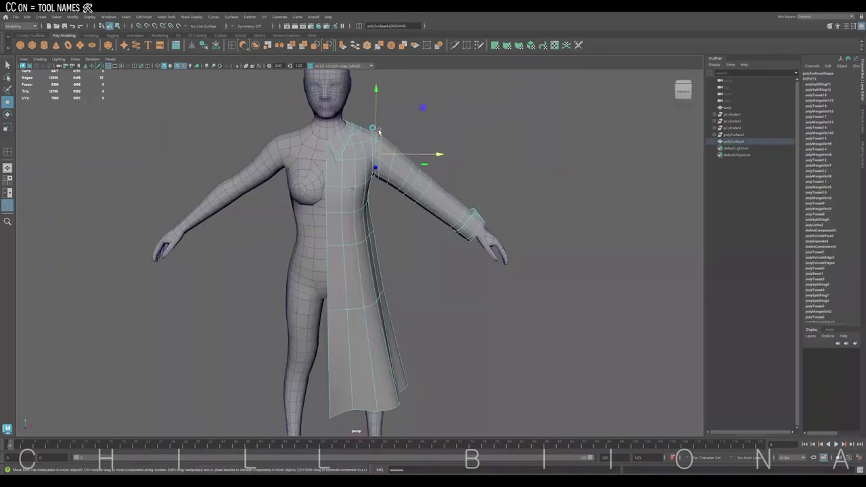
Step: Switch to the Move tool and select the whole polySurface4 garment
{"action": "key", "text": "w"}
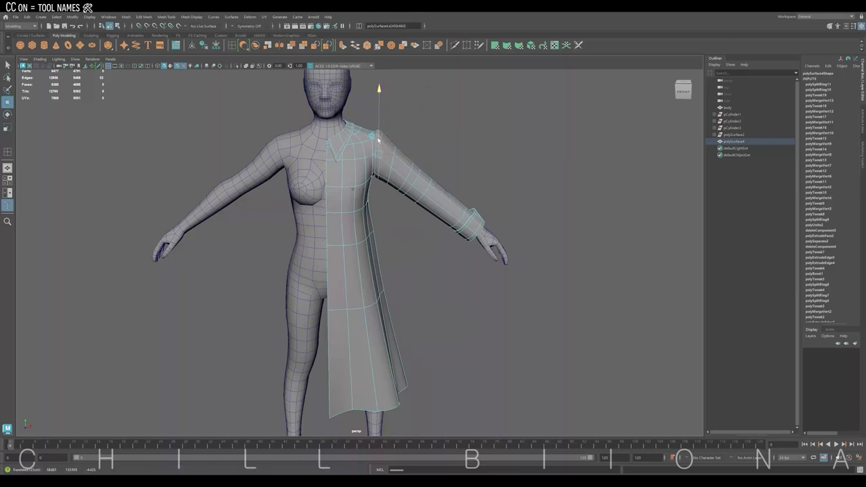
{"action": "key", "text": "w"}
{"action": "left_click", "coordinate": [449, 116]}
{"action": "left_click_drag", "start_coordinate": [470, 133], "coordinate": [356, 149], "text": "alt"}
{"action": "left_click", "coordinate": [356, 149]}
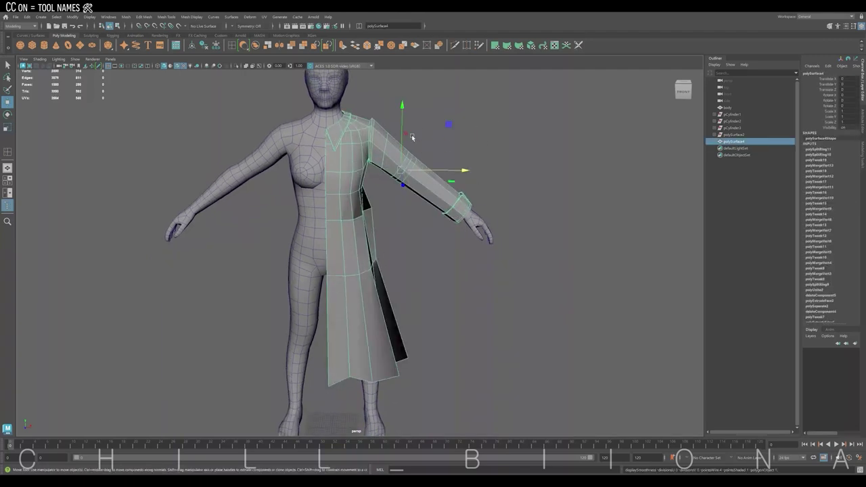
Step: Mirror the half coat-dress into a full garment with a raised merge threshold joining both halves
{"action": "left_click", "coordinate": [280, 45]}
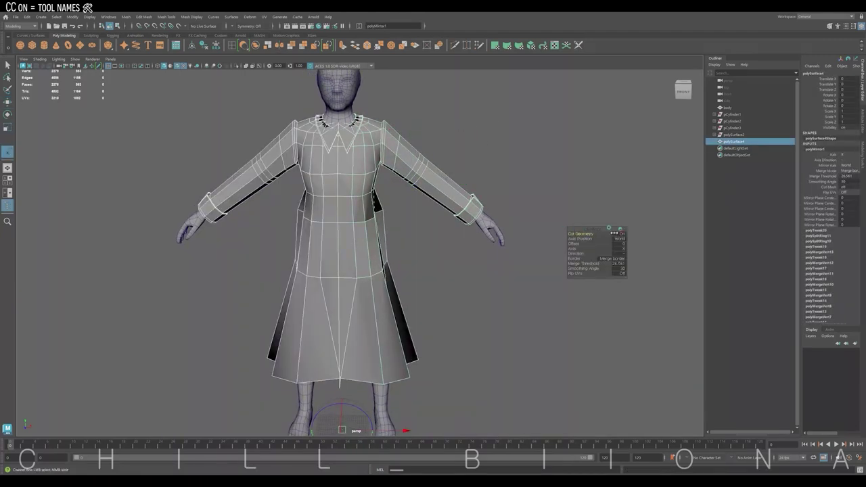
{"action": "left_click_drag", "start_coordinate": [576, 259], "coordinate": [565, 260]}
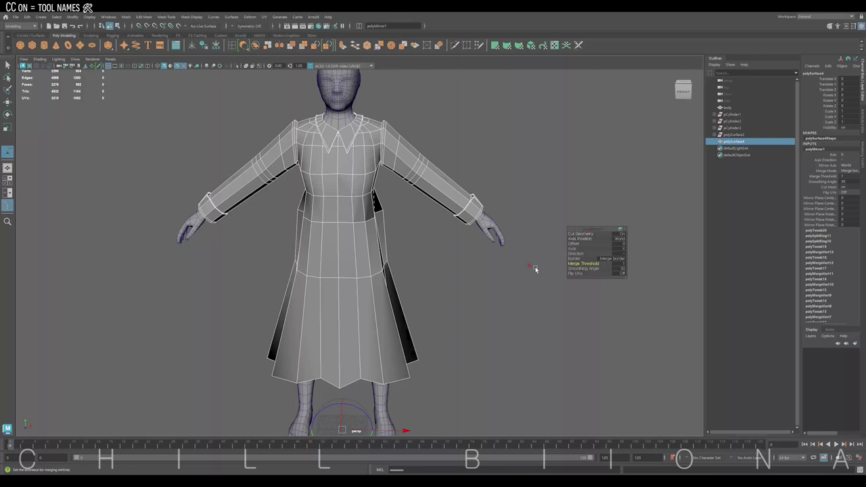
{"action": "key", "text": "3"}
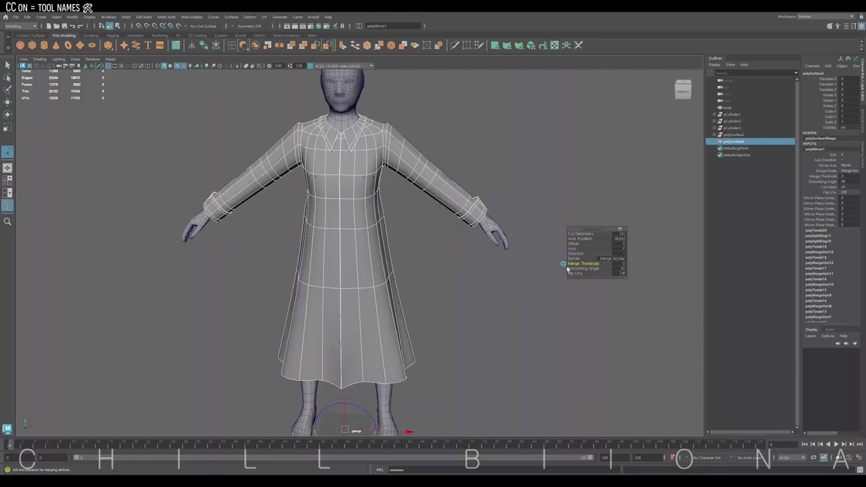
{"action": "scroll", "coordinate": [433, 236], "scroll_direction": "up", "scroll_amount": 5}
{"action": "middle_click_drag", "start_coordinate": [433, 236], "coordinate": [467, 295], "text": "alt"}
{"action": "left_click_drag", "start_coordinate": [468, 295], "coordinate": [527, 166], "text": "alt"}
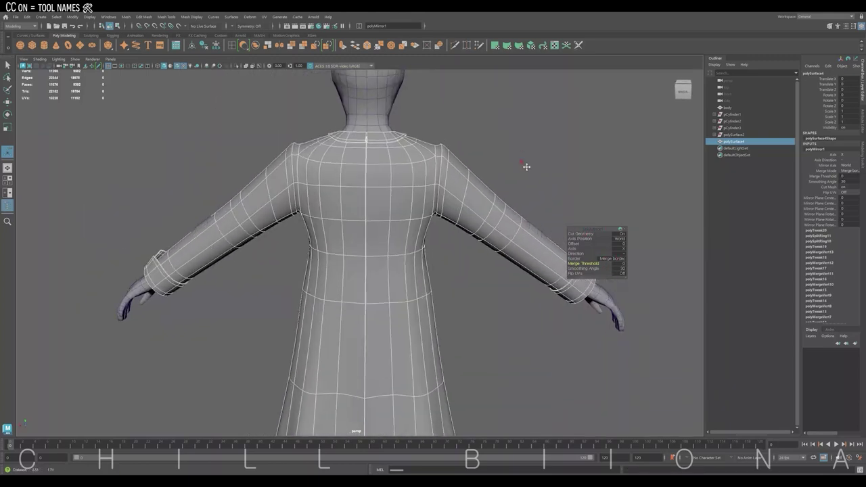
{"action": "scroll", "coordinate": [526, 167], "scroll_direction": "up", "scroll_amount": 3}
Step: Isolate the dress and Target Weld the back collar seam vertices together
{"action": "key", "text": "1"}
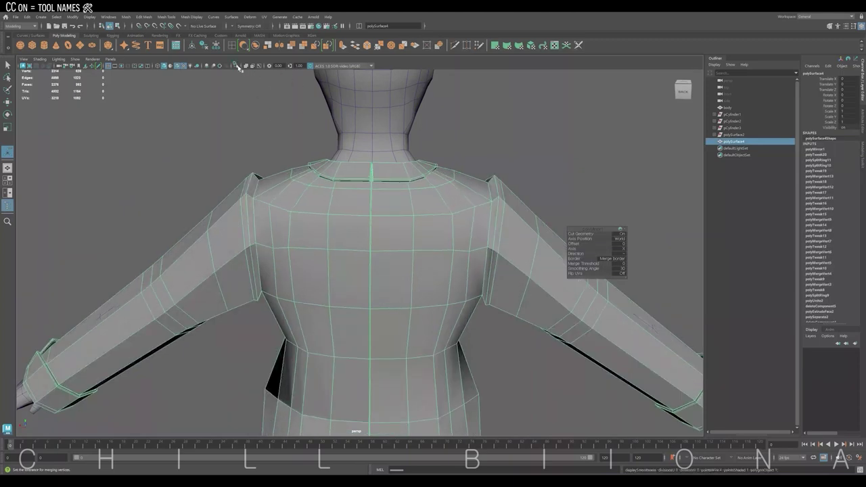
{"action": "left_click", "coordinate": [237, 67]}
{"action": "scroll", "coordinate": [416, 141], "scroll_direction": "up", "scroll_amount": 5}
{"action": "scroll", "coordinate": [441, 237], "scroll_direction": "down", "scroll_amount": 2}
{"action": "right_click_drag", "start_coordinate": [367, 154], "coordinate": [364, 130]}
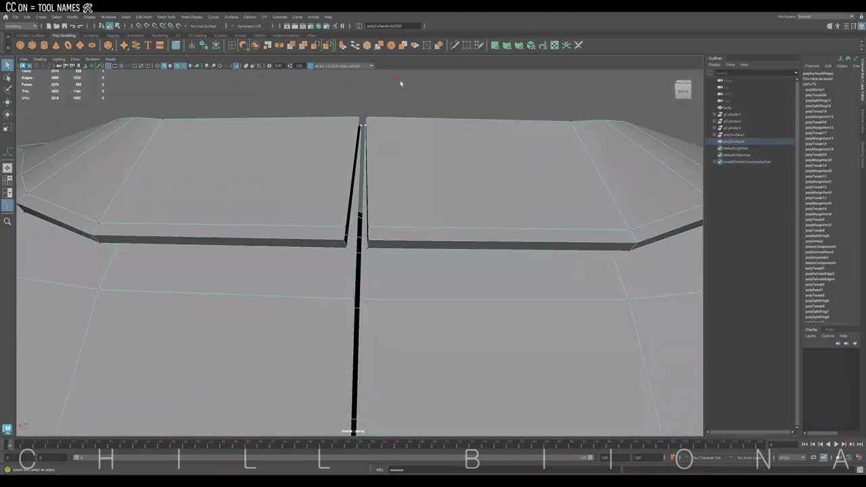
{"action": "left_click_drag", "start_coordinate": [359, 216], "coordinate": [362, 275]}
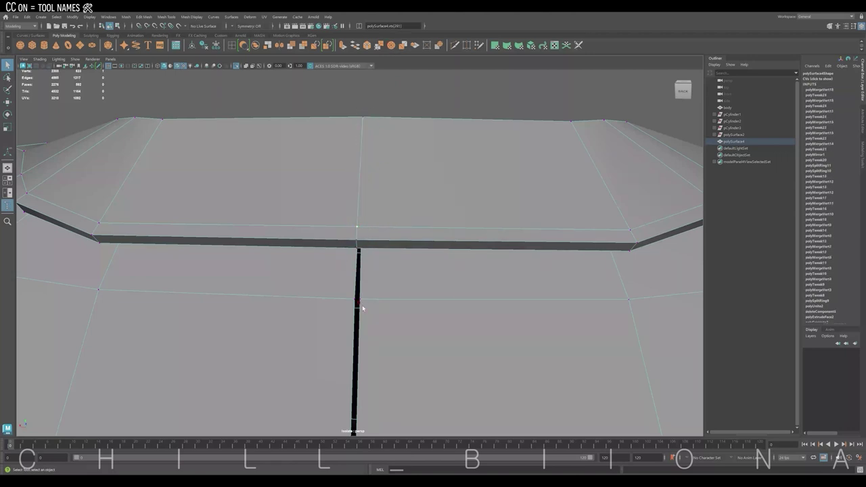
{"action": "mouse_move", "coordinate": [362, 309]}
{"action": "left_mouse_down", "text": "alt"}
{"action": "mouse_move", "coordinate": [385, 374]}
{"action": "mouse_move", "coordinate": [210, 238]}
{"action": "mouse_move", "coordinate": [406, 290]}
{"action": "mouse_move", "coordinate": [370, 248]}
{"action": "left_mouse_up", "text": "alt"}
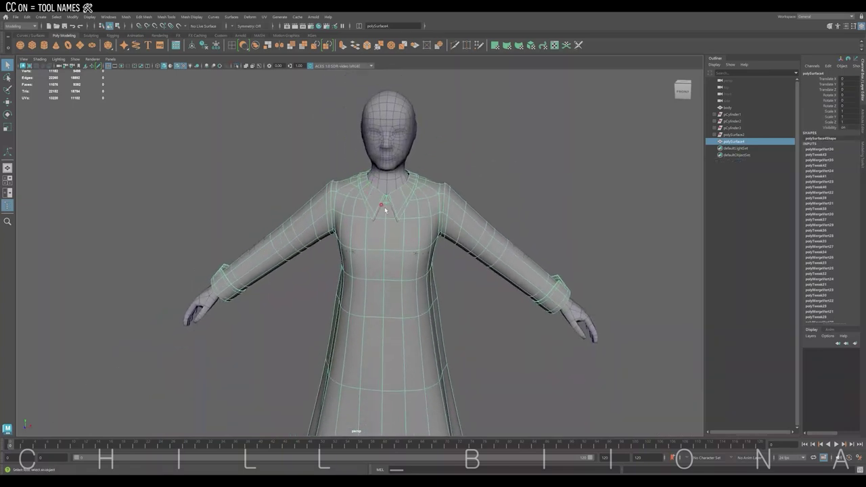
Step: Select the neckline edge loop and extrude it into a thick rim
{"action": "right_click", "coordinate": [396, 194]}
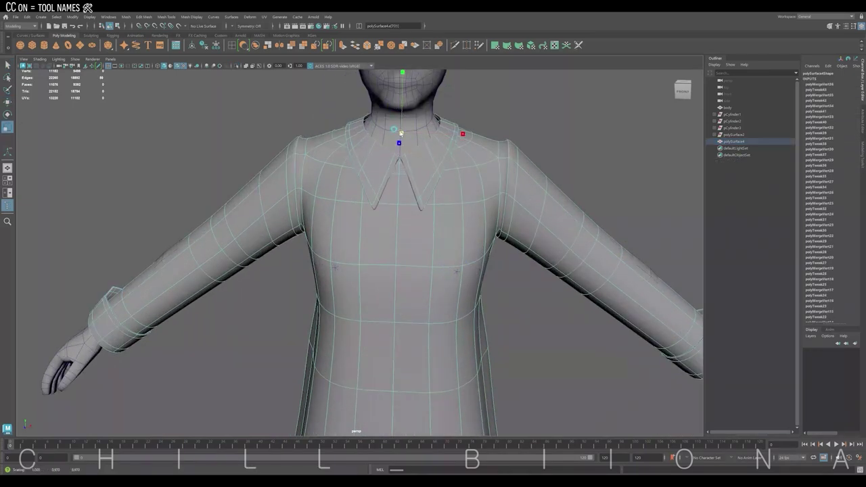
{"action": "scroll", "coordinate": [402, 133], "scroll_direction": "up", "scroll_amount": 3}
{"action": "key", "text": "1"}
{"action": "key", "text": "r"}
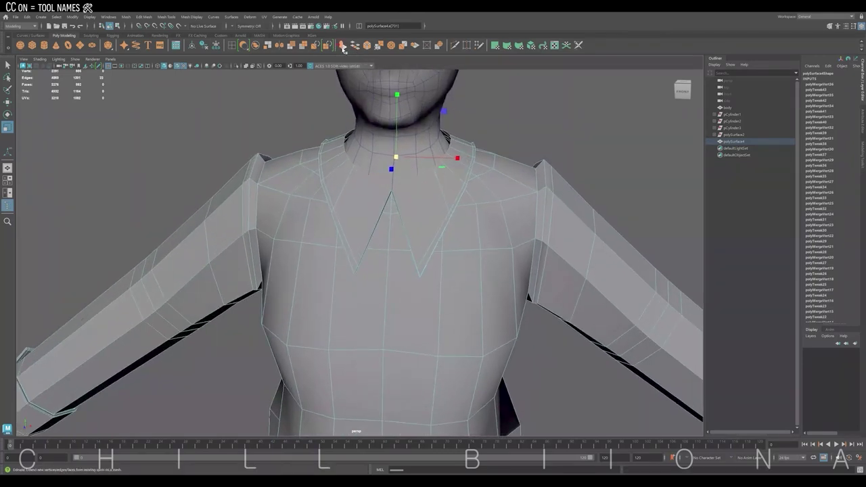
{"action": "left_click", "coordinate": [343, 45]}
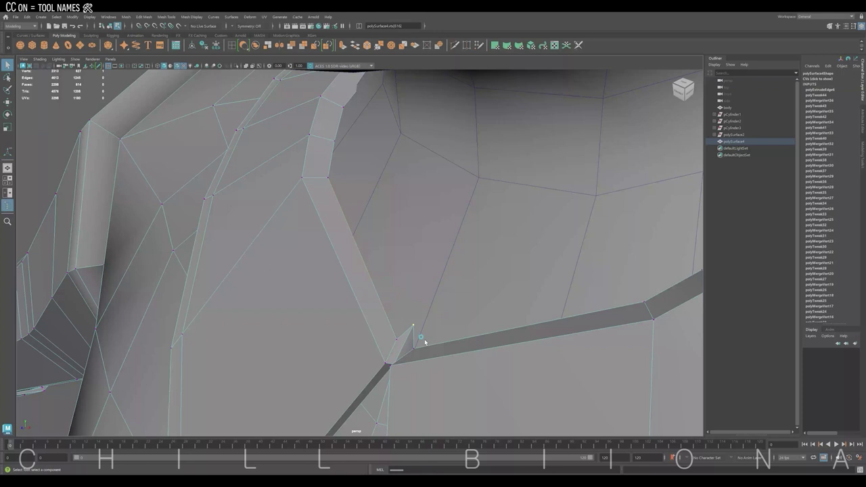
Step: Pull a collar vertex down and outward by moving and scaling it
{"action": "left_click", "coordinate": [394, 348]}
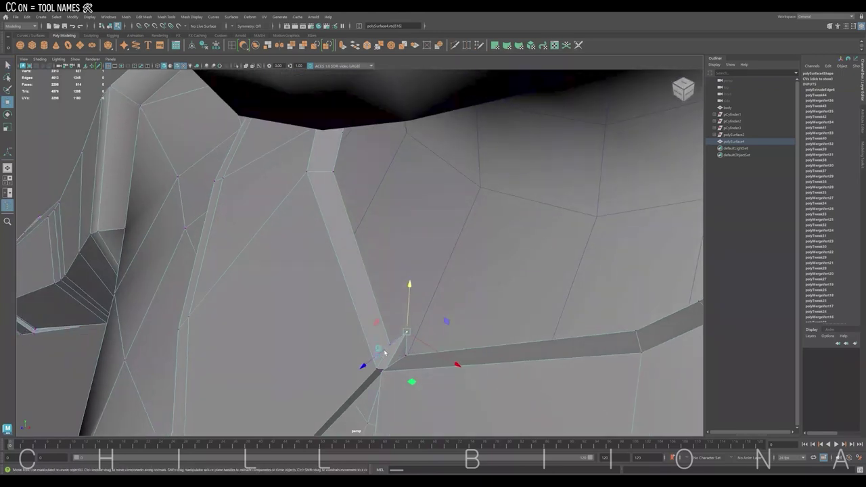
{"action": "mouse_move", "coordinate": [418, 333]}
{"action": "left_mouse_down", "text": "alt"}
{"action": "mouse_move", "coordinate": [465, 325]}
{"action": "mouse_move", "coordinate": [352, 248]}
{"action": "left_mouse_up", "text": "alt"}
{"action": "scroll", "coordinate": [400, 246], "scroll_direction": "down", "scroll_amount": 5}
{"action": "right_click_drag", "start_coordinate": [477, 245], "coordinate": [480, 206]}
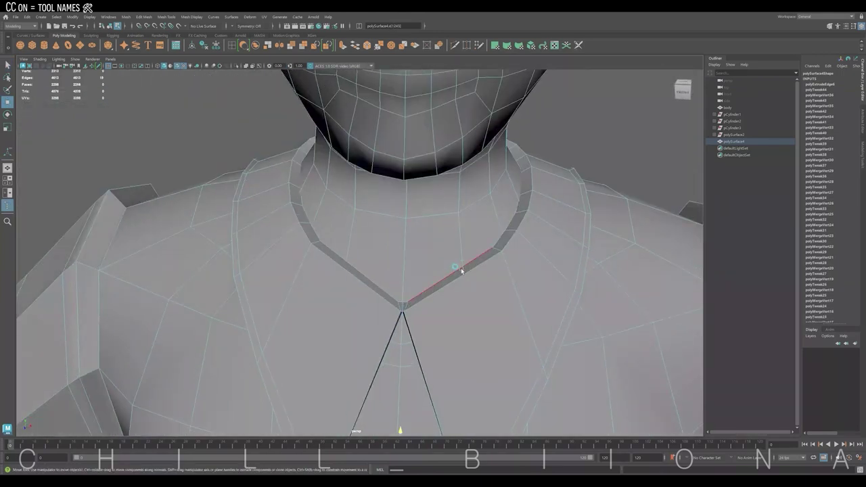
{"action": "key", "text": "r"}
{"action": "left_click_drag", "start_coordinate": [408, 165], "coordinate": [422, 195]}
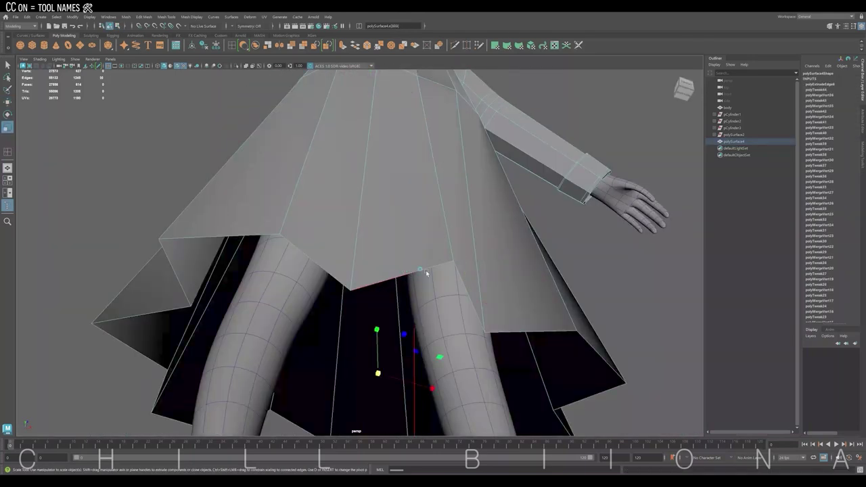
Step: Extrude the skirt hem edge with thickness -0.2, plus another edge higher on the skirt
{"action": "left_click", "coordinate": [343, 44]}
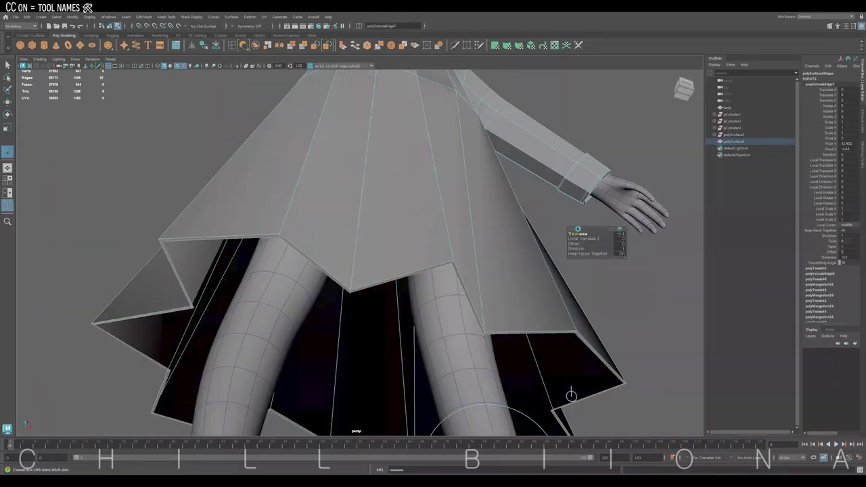
{"action": "middle_click_drag", "start_coordinate": [574, 234], "coordinate": [582, 233]}
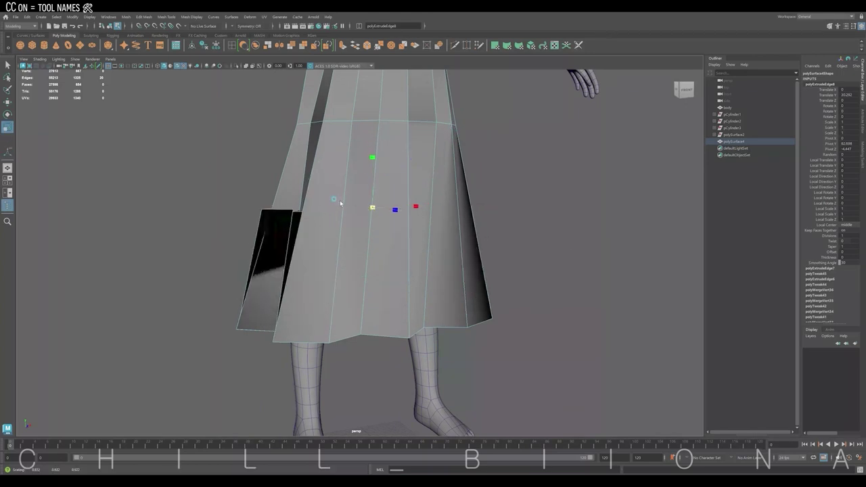
{"action": "left_click", "coordinate": [392, 45]}
{"action": "left_click_drag", "start_coordinate": [419, 169], "coordinate": [499, 199], "text": "alt"}
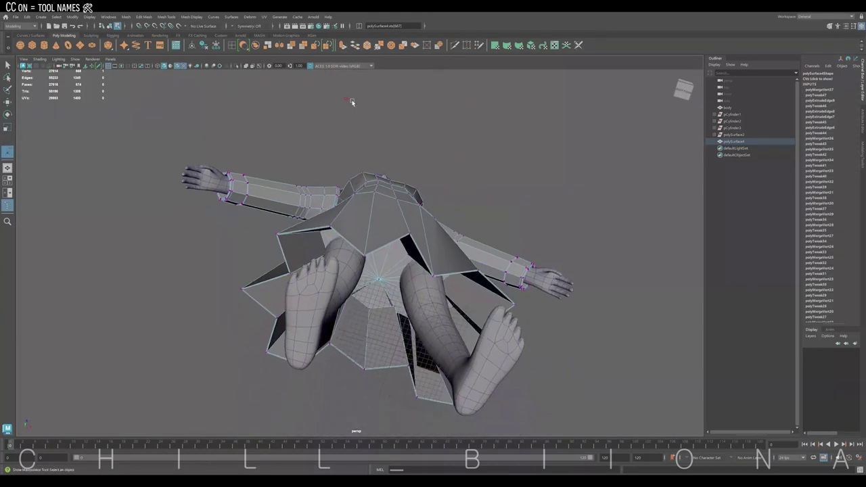
Step: Insert extra edge loops around the lower skirt near the hem
{"action": "left_click", "coordinate": [231, 45]}
{"action": "left_click_drag", "start_coordinate": [352, 203], "coordinate": [366, 284], "text": "alt"}
{"action": "left_click", "coordinate": [338, 301]}
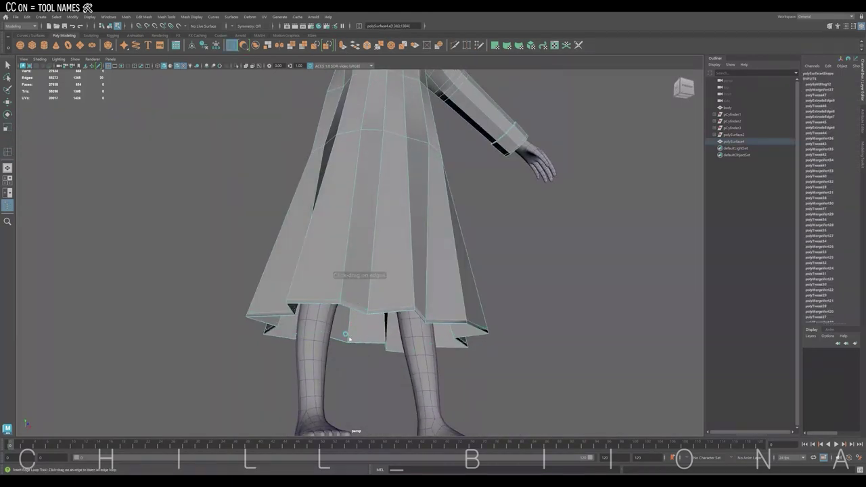
{"action": "mouse_move", "coordinate": [348, 338]}
{"action": "left_mouse_down", "text": "alt"}
{"action": "mouse_move", "coordinate": [546, 234]}
{"action": "mouse_move", "coordinate": [489, 251]}
{"action": "left_mouse_up", "text": "alt"}
{"action": "left_click", "coordinate": [398, 297]}
{"action": "key", "text": "w"}
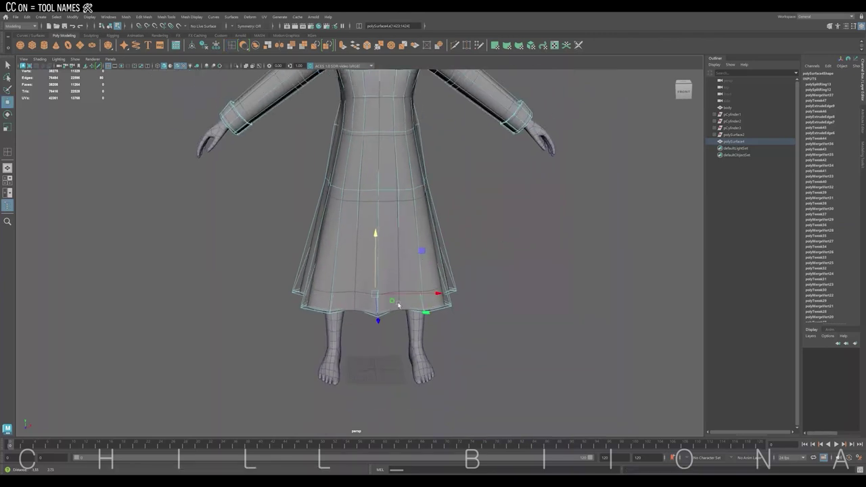
{"action": "scroll", "coordinate": [398, 306], "scroll_direction": "down", "scroll_amount": 2}
Step: Adjust a waist vertex on the dress mesh, then clear the selection
{"action": "left_click", "coordinate": [452, 245]}
{"action": "right_click_drag", "start_coordinate": [419, 271], "coordinate": [433, 257]}
{"action": "left_click", "coordinate": [369, 143]}
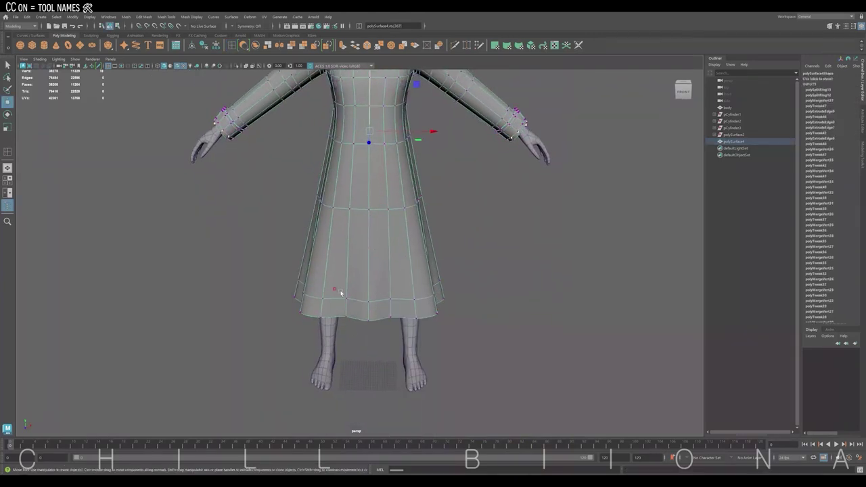
{"action": "left_click_drag", "start_coordinate": [369, 325], "coordinate": [353, 318], "text": "alt"}
{"action": "left_click", "coordinate": [334, 341]}
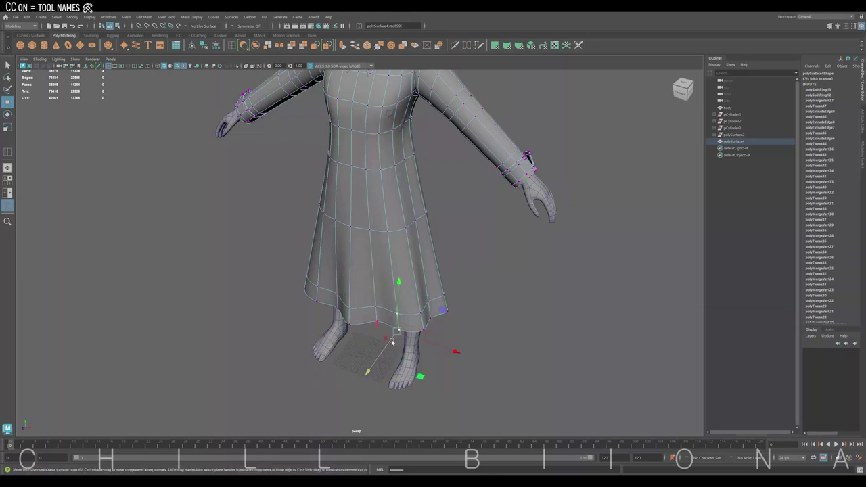
{"action": "left_click_drag", "start_coordinate": [392, 343], "coordinate": [316, 257], "text": "alt"}
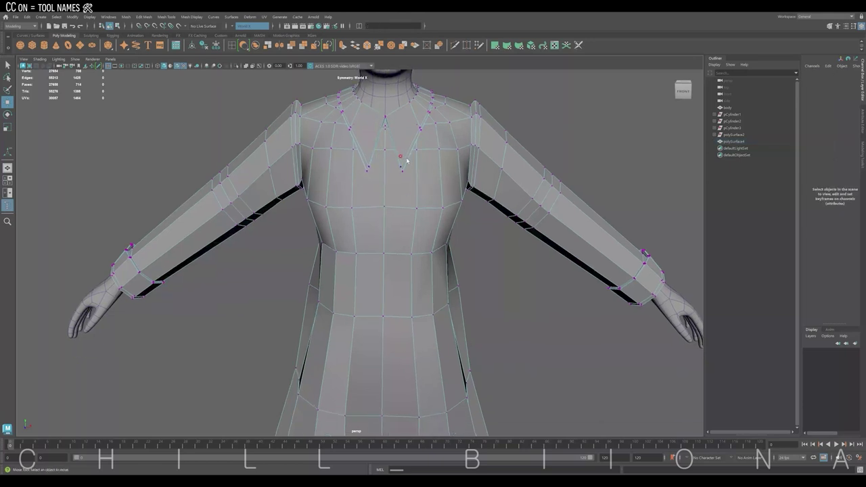
Step: Turn symmetry off, bevel the chest edges and extrude the front-centre face strip
{"action": "scroll", "coordinate": [384, 177], "scroll_direction": "up", "scroll_amount": 5}
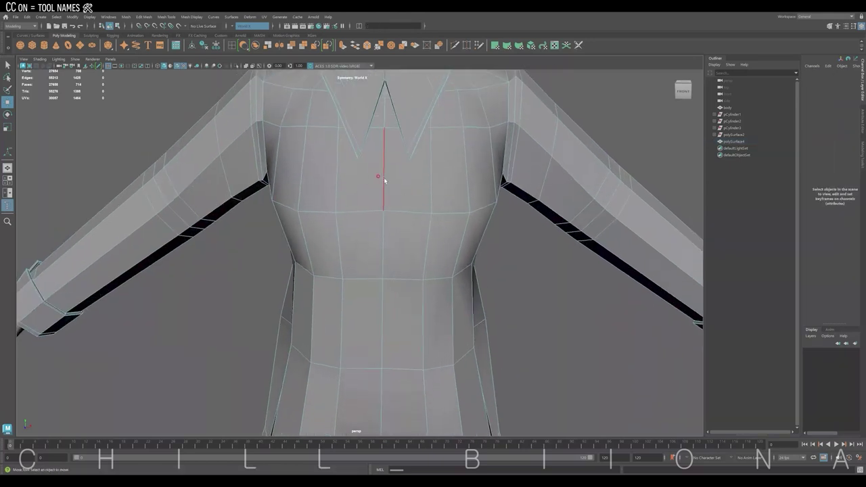
{"action": "left_click", "coordinate": [252, 26]}
{"action": "left_click", "coordinate": [251, 32]}
{"action": "left_click", "coordinate": [367, 46]}
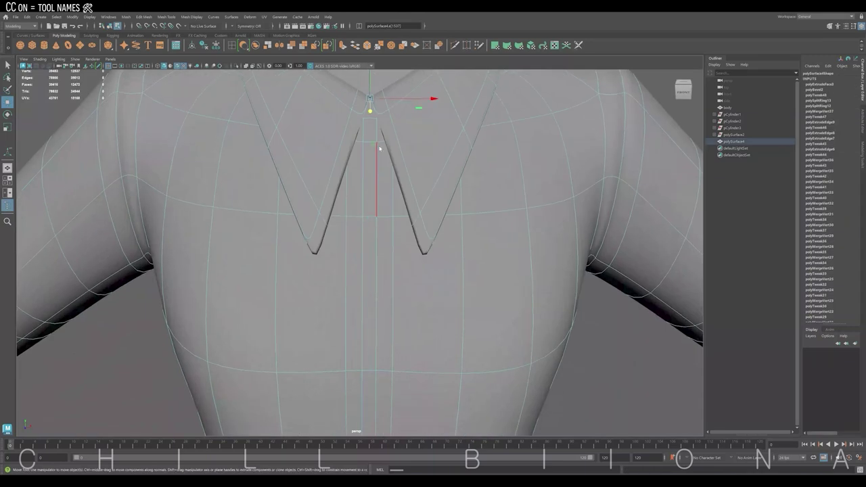
{"action": "left_click", "coordinate": [368, 114]}
{"action": "double_click", "coordinate": [373, 160]}
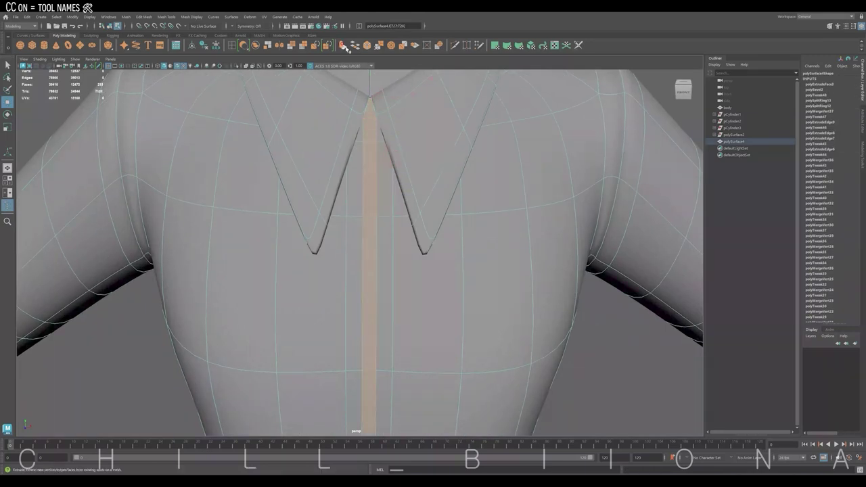
{"action": "key", "text": "ctrl+e"}
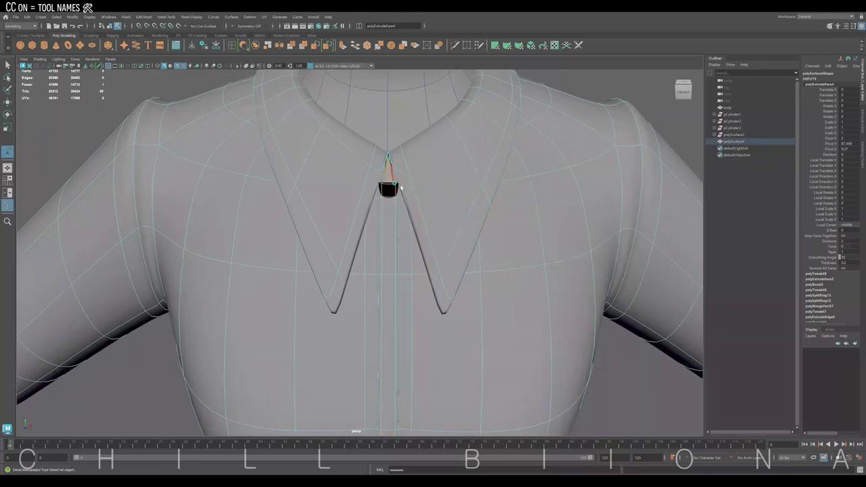
Step: Scale and raise the small extruded piece at the collar point
{"action": "key", "text": "r"}
{"action": "left_click_drag", "start_coordinate": [390, 122], "coordinate": [390, 130]}
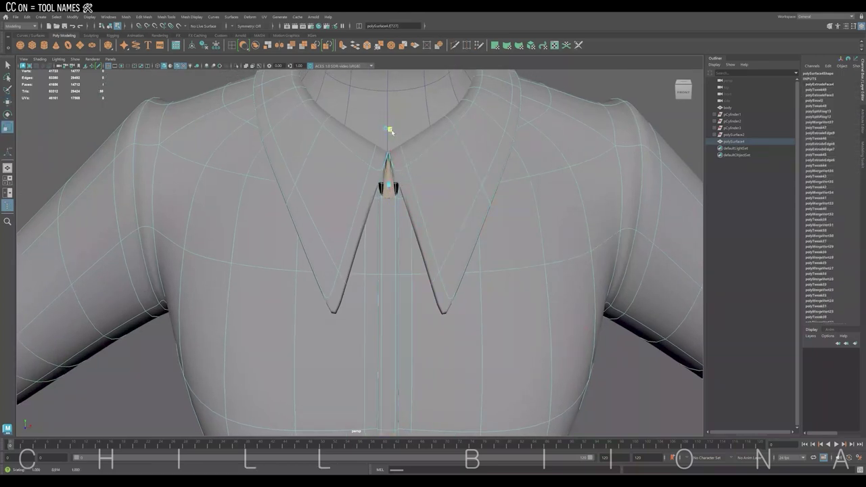
{"action": "key", "text": "w"}
{"action": "mouse_move", "coordinate": [391, 162]}
{"action": "left_mouse_down"}
{"action": "mouse_move", "coordinate": [390, 153]}
{"action": "mouse_move", "coordinate": [377, 381]}
{"action": "mouse_move", "coordinate": [351, 254]}
{"action": "mouse_move", "coordinate": [301, 178]}
{"action": "left_mouse_up"}
{"action": "scroll", "coordinate": [411, 153], "scroll_direction": "up", "scroll_amount": 5}
{"action": "key", "text": "r"}
{"action": "mouse_move", "coordinate": [330, 211]}
{"action": "left_mouse_down"}
{"action": "mouse_move", "coordinate": [339, 193]}
{"action": "mouse_move", "coordinate": [329, 201]}
{"action": "left_mouse_up"}
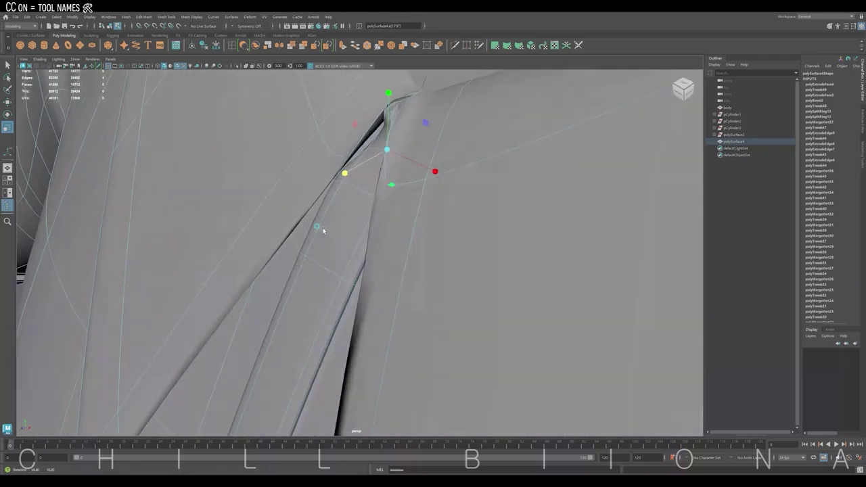
{"action": "key", "text": "w"}
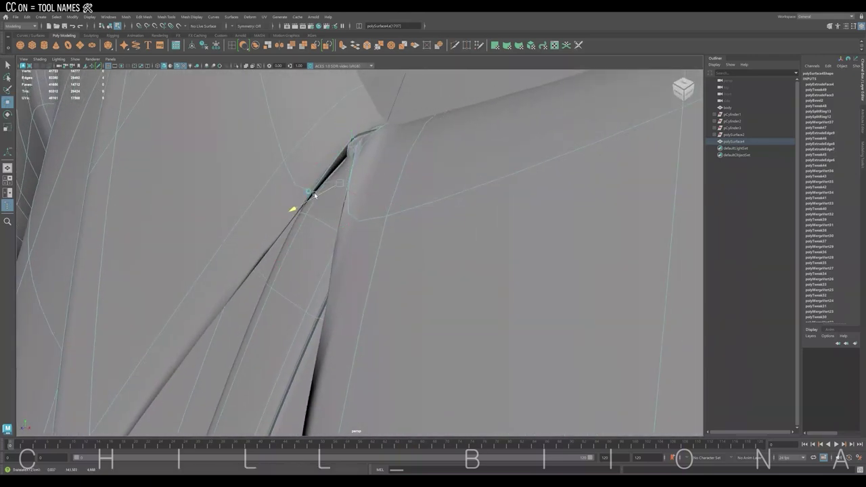
Step: Select the collar tip face and shrink it to tighten the point
{"action": "left_click_drag", "start_coordinate": [314, 194], "coordinate": [308, 193], "text": "alt"}
{"action": "right_click_drag", "start_coordinate": [306, 190], "coordinate": [306, 198]}
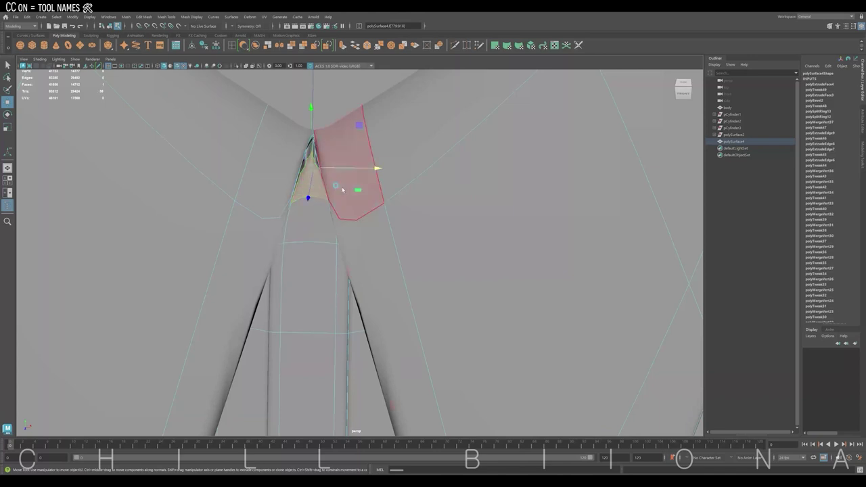
{"action": "key", "text": "r"}
{"action": "left_click_drag", "start_coordinate": [342, 190], "coordinate": [355, 169]}
{"action": "key", "text": "w"}
Step: Switch to the skirt's vertices and even out the front-centre hemline
{"action": "scroll", "coordinate": [364, 174], "scroll_direction": "down", "scroll_amount": 3}
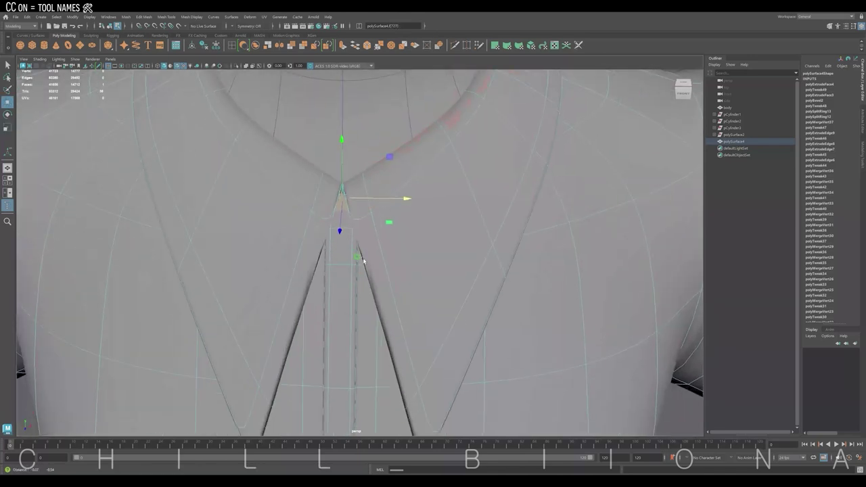
{"action": "scroll", "coordinate": [524, 122], "scroll_direction": "down", "scroll_amount": 3}
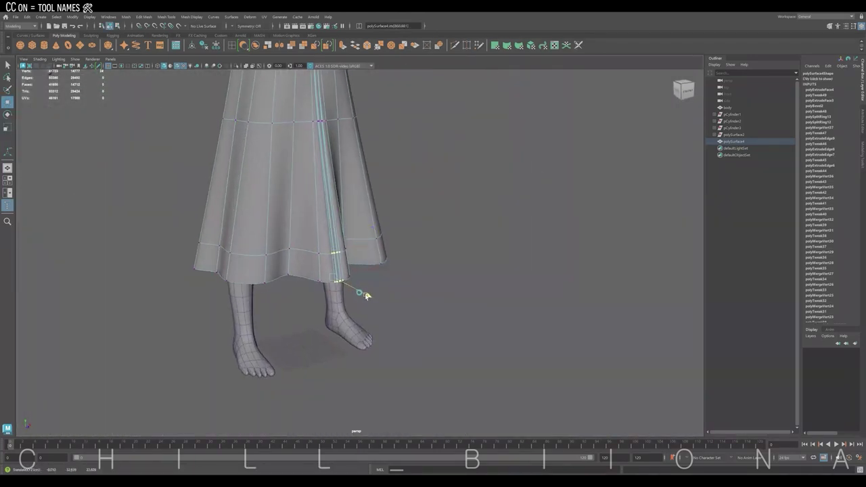
{"action": "mouse_move", "coordinate": [350, 287]}
{"action": "left_mouse_down", "text": "alt"}
{"action": "mouse_move", "coordinate": [348, 294]}
{"action": "mouse_move", "coordinate": [376, 275]}
{"action": "left_mouse_up", "text": "alt"}
{"action": "right_click_drag", "start_coordinate": [335, 270], "coordinate": [312, 252]}
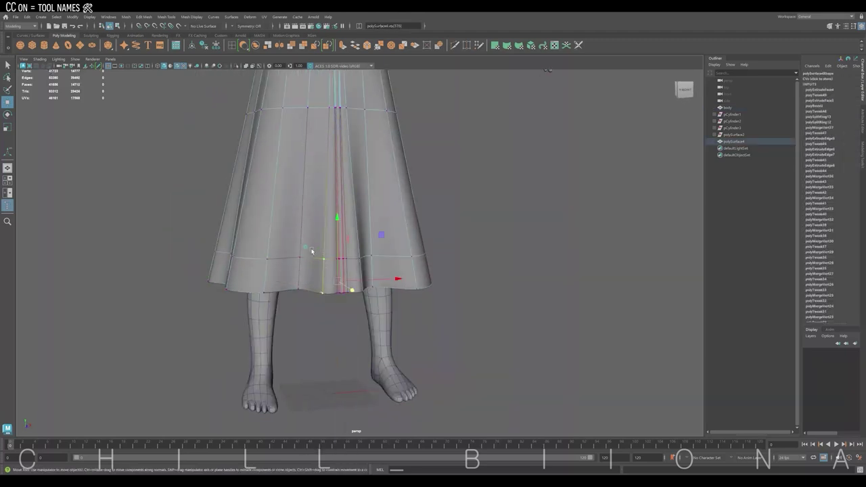
{"action": "left_click_drag", "start_coordinate": [343, 297], "coordinate": [439, 259], "text": "alt"}
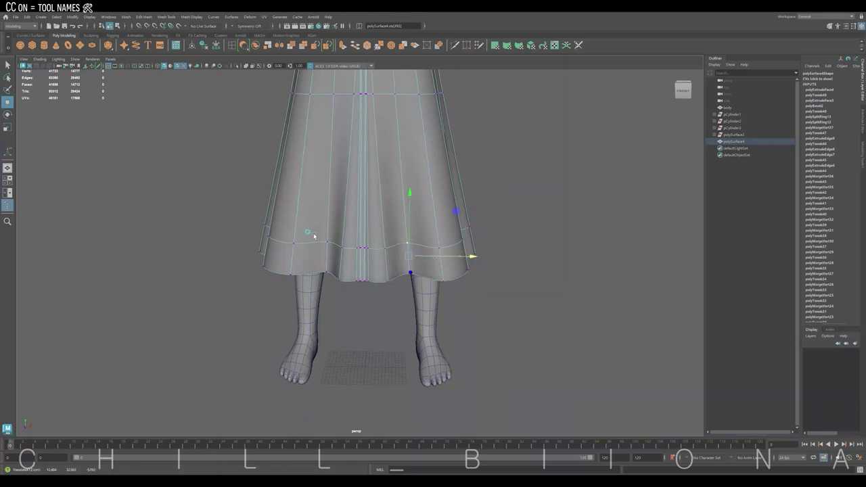
{"action": "scroll", "coordinate": [355, 258], "scroll_direction": "up", "scroll_amount": 3}
{"action": "scroll", "coordinate": [355, 257], "scroll_direction": "up", "scroll_amount": 3}
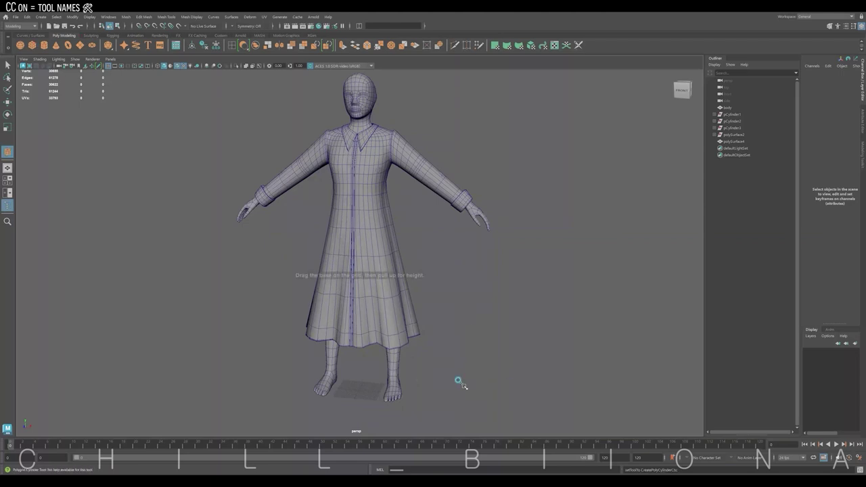
Step: Create a polygon cylinder and give its top edge a small rounded bevel
{"action": "right_click", "coordinate": [447, 376]}
{"action": "left_click", "coordinate": [456, 386]}
{"action": "key", "text": "w"}
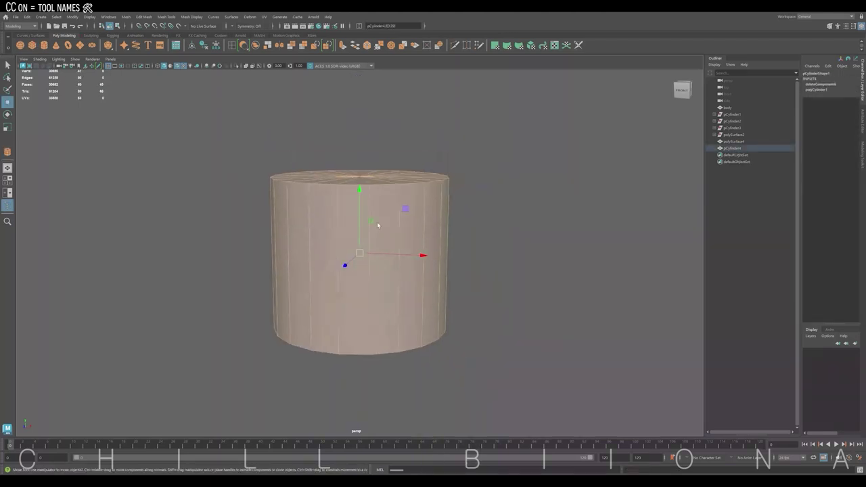
{"action": "left_click", "coordinate": [377, 178]}
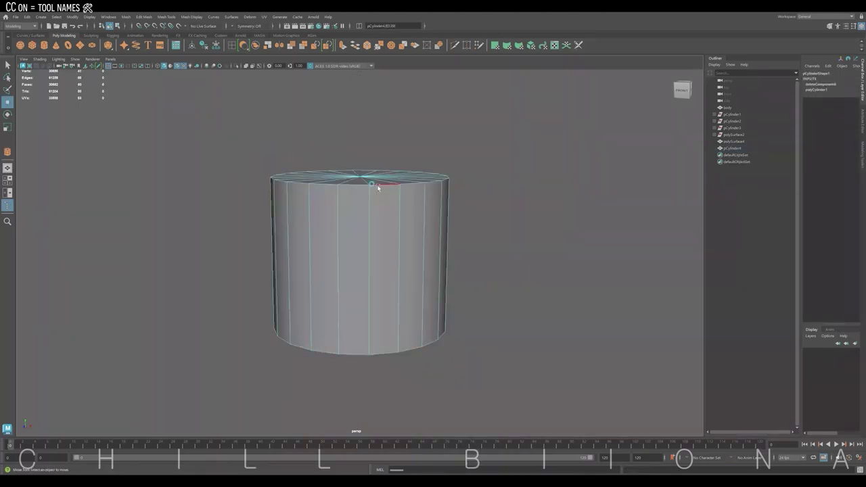
{"action": "key", "text": "ctrl+b"}
{"action": "left_click_drag", "start_coordinate": [554, 264], "coordinate": [480, 248]}
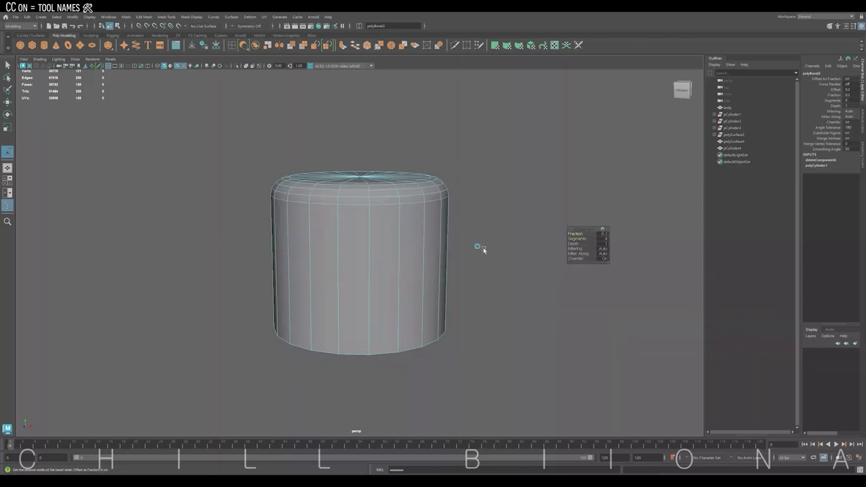
{"action": "key", "text": "q"}
Step: Position the cylinder on the dress front using the four-view layout
{"action": "key", "text": "F8"}
{"action": "key", "text": "w"}
{"action": "scroll", "coordinate": [360, 321], "scroll_direction": "down", "scroll_amount": 5}
{"action": "scroll", "coordinate": [292, 376], "scroll_direction": "down", "scroll_amount": 3}
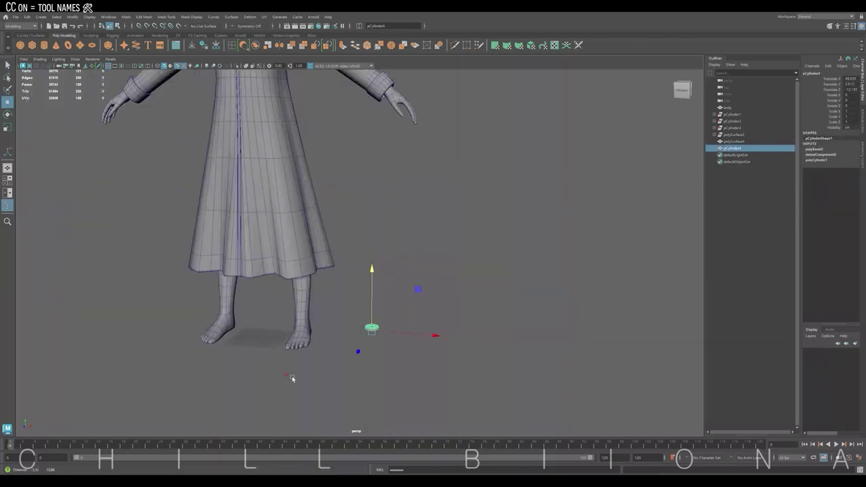
{"action": "left_click_drag", "start_coordinate": [282, 135], "coordinate": [259, 191], "text": "alt"}
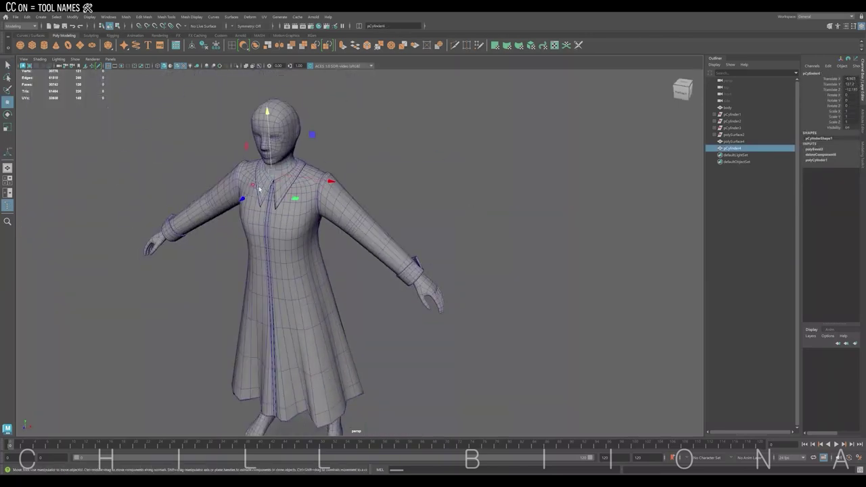
{"action": "key", "text": "e"}
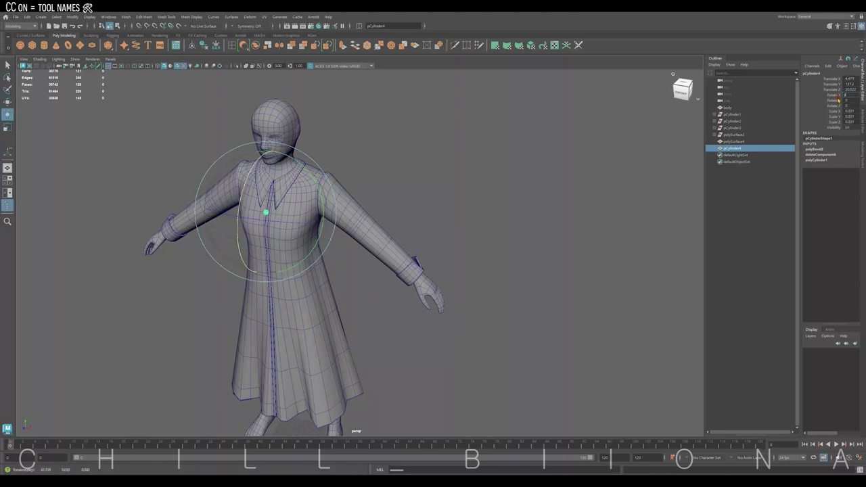
{"action": "key", "text": "space"}
{"action": "key", "text": "f"}
{"action": "key", "text": "w"}
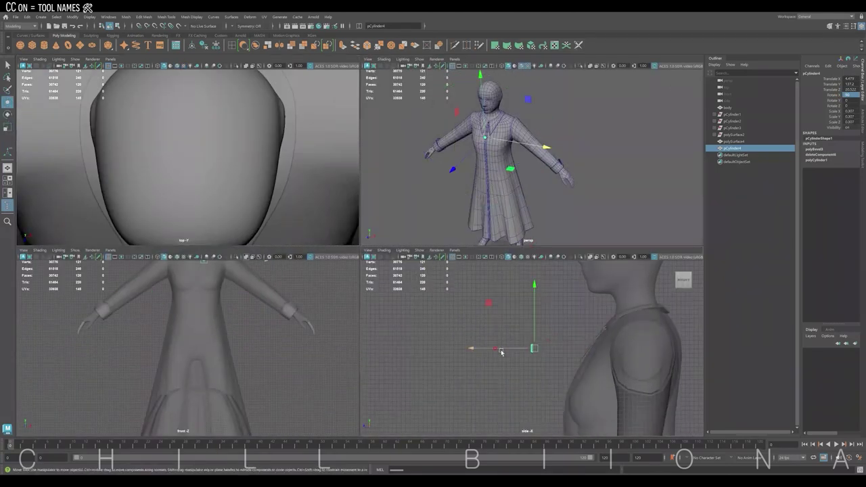
{"action": "left_click_drag", "start_coordinate": [501, 352], "coordinate": [559, 352]}
Step: Shrink the cylinder to button size and duplicate it with Ctrl+D
{"action": "key", "text": "f"}
{"action": "key", "text": "r"}
{"action": "mouse_move", "coordinate": [535, 148]}
{"action": "left_mouse_down"}
{"action": "mouse_move", "coordinate": [507, 149]}
{"action": "mouse_move", "coordinate": [506, 178]}
{"action": "mouse_move", "coordinate": [556, 138]}
{"action": "left_mouse_up"}
{"action": "key", "text": "e"}
{"action": "key", "text": "w"}
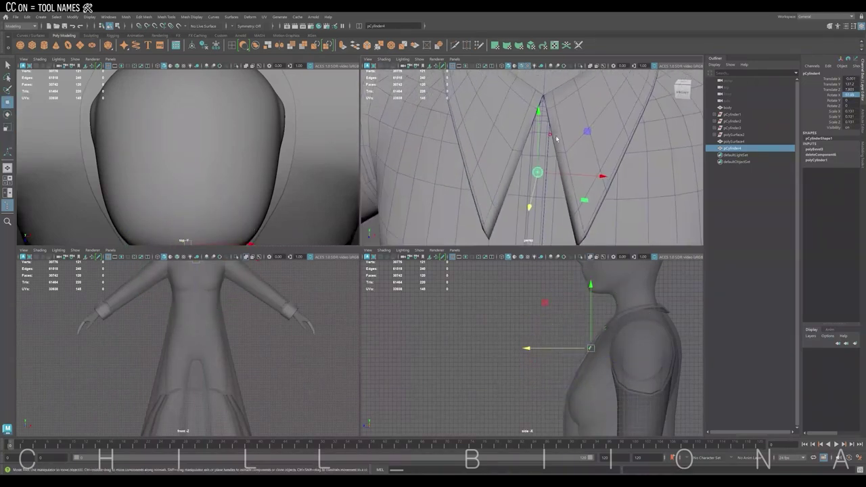
{"action": "key", "text": "ctrl+d"}
{"action": "scroll", "coordinate": [556, 322], "scroll_direction": "up", "scroll_amount": 3}
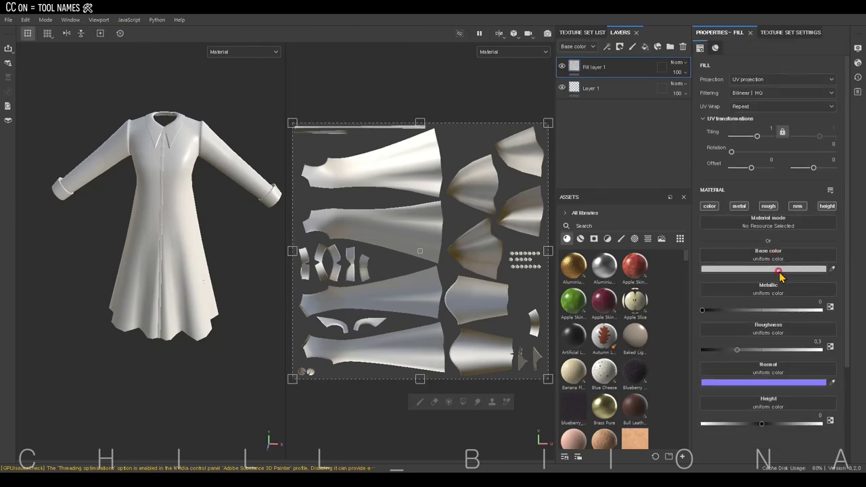
Step: Set the base fill colour to near-black and add a paint effect to the white layer's mask
{"action": "left_click", "coordinate": [778, 271]}
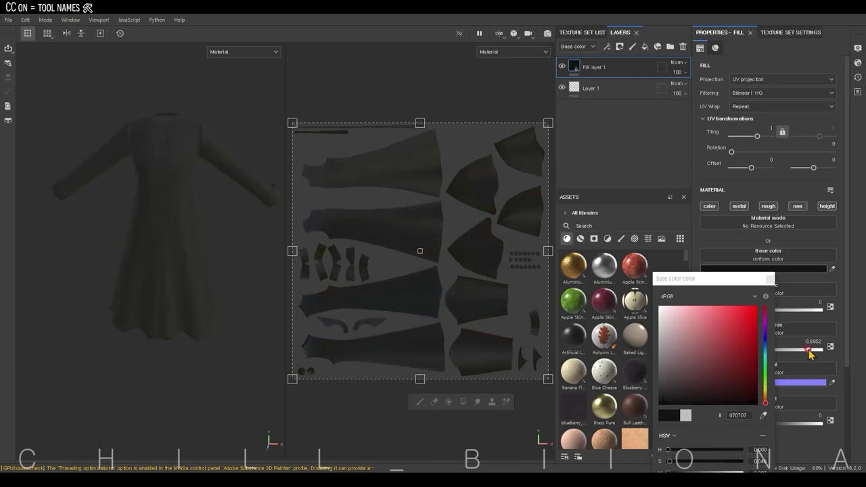
{"action": "left_click", "coordinate": [812, 273]}
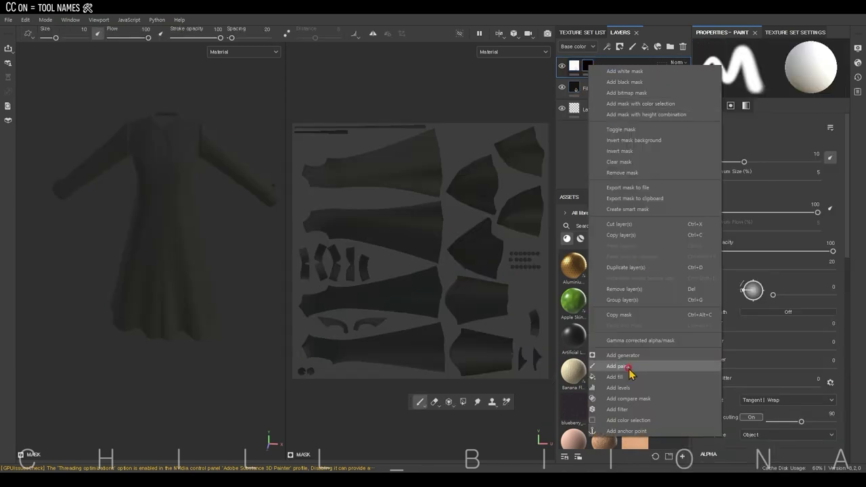
{"action": "left_click", "coordinate": [628, 368]}
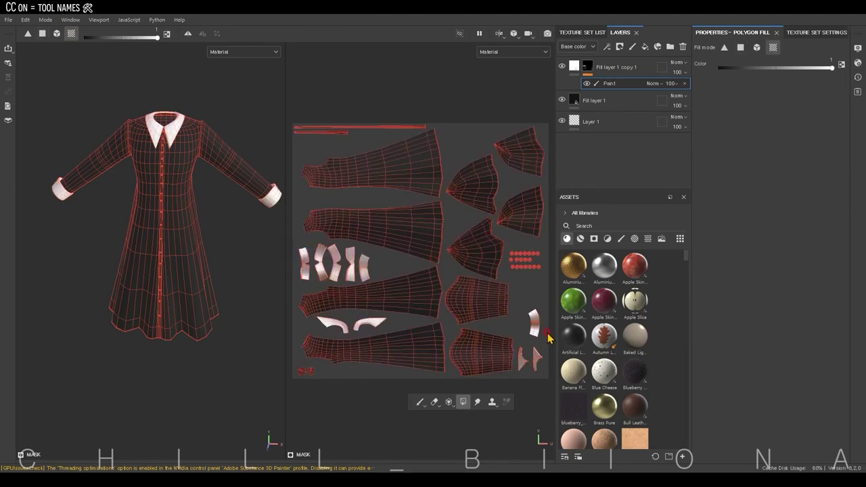
{"action": "left_click", "coordinate": [620, 103]}
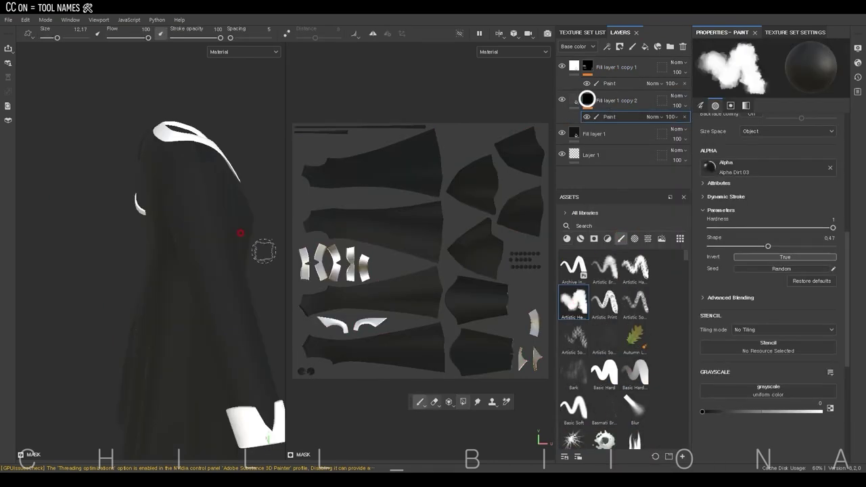
Step: Reduce the brush size to about 8.56 around the dress and select the painted shading layer
{"action": "left_click_drag", "start_coordinate": [232, 315], "coordinate": [58, 271], "text": "alt"}
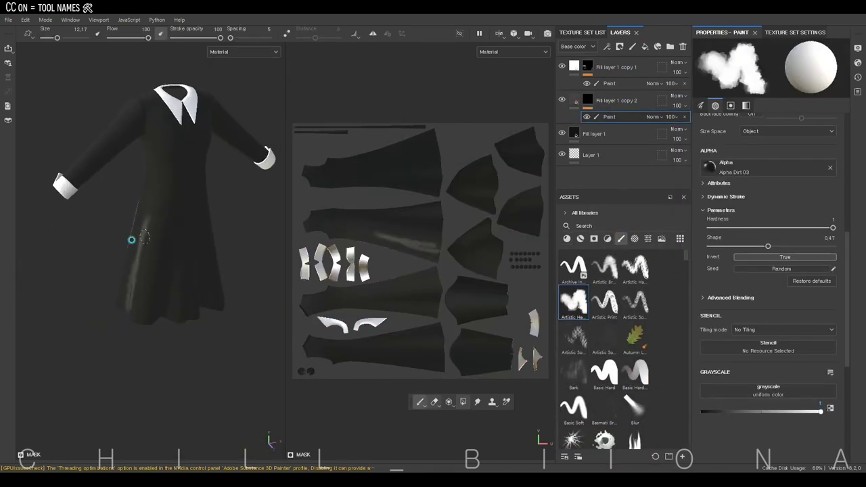
{"action": "mouse_move", "coordinate": [163, 202]}
{"action": "left_mouse_down", "text": "alt"}
{"action": "mouse_move", "coordinate": [174, 368]}
{"action": "mouse_move", "coordinate": [195, 341]}
{"action": "mouse_move", "coordinate": [120, 375]}
{"action": "mouse_move", "coordinate": [134, 331]}
{"action": "mouse_move", "coordinate": [131, 354]}
{"action": "mouse_move", "coordinate": [101, 294]}
{"action": "mouse_move", "coordinate": [178, 368]}
{"action": "mouse_move", "coordinate": [133, 237]}
{"action": "mouse_move", "coordinate": [89, 245]}
{"action": "mouse_move", "coordinate": [82, 230]}
{"action": "mouse_move", "coordinate": [144, 269]}
{"action": "mouse_move", "coordinate": [101, 221]}
{"action": "left_mouse_up", "text": "alt"}
{"action": "right_click_drag", "start_coordinate": [100, 221], "coordinate": [70, 207], "text": "ctrl"}
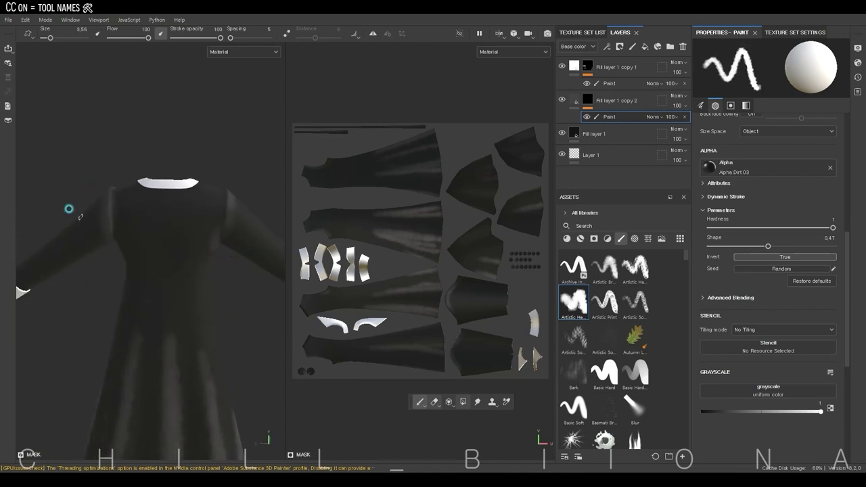
{"action": "mouse_move", "coordinate": [70, 208]}
{"action": "left_mouse_down", "text": "alt"}
{"action": "mouse_move", "coordinate": [140, 226]}
{"action": "mouse_move", "coordinate": [142, 253]}
{"action": "mouse_move", "coordinate": [131, 255]}
{"action": "mouse_move", "coordinate": [69, 194]}
{"action": "mouse_move", "coordinate": [96, 209]}
{"action": "mouse_move", "coordinate": [91, 228]}
{"action": "mouse_move", "coordinate": [166, 284]}
{"action": "mouse_move", "coordinate": [118, 245]}
{"action": "left_mouse_up", "text": "alt"}
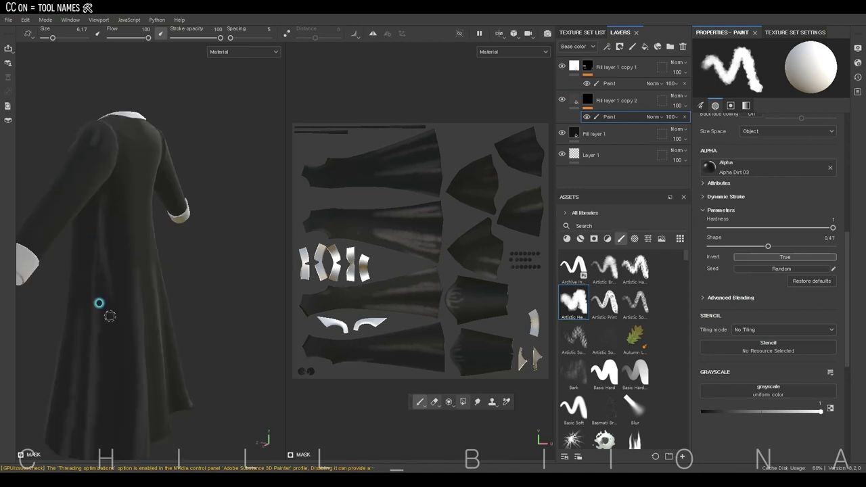
{"action": "mouse_move", "coordinate": [99, 304]}
{"action": "left_mouse_down", "text": "alt"}
{"action": "mouse_move", "coordinate": [139, 241]}
{"action": "mouse_move", "coordinate": [169, 172]}
{"action": "left_mouse_up", "text": "alt"}
{"action": "left_click_drag", "start_coordinate": [157, 216], "coordinate": [208, 273], "text": "alt"}
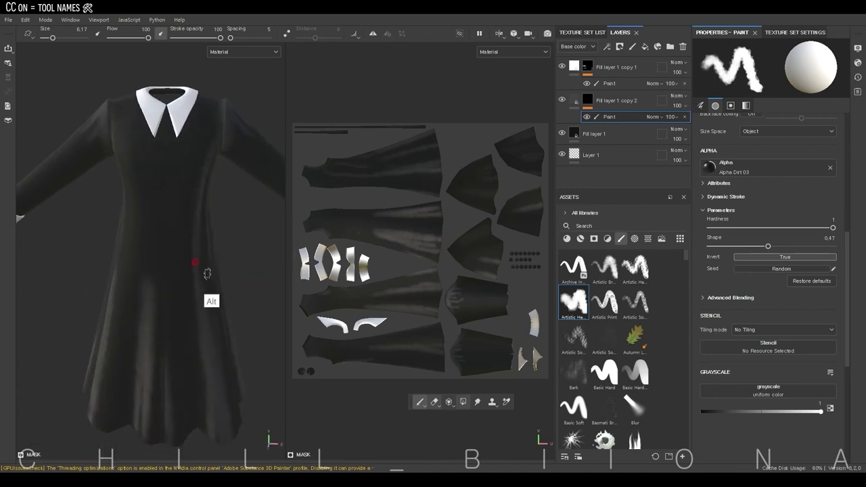
{"action": "right_click", "coordinate": [596, 100]}
{"action": "left_click", "coordinate": [643, 224]}
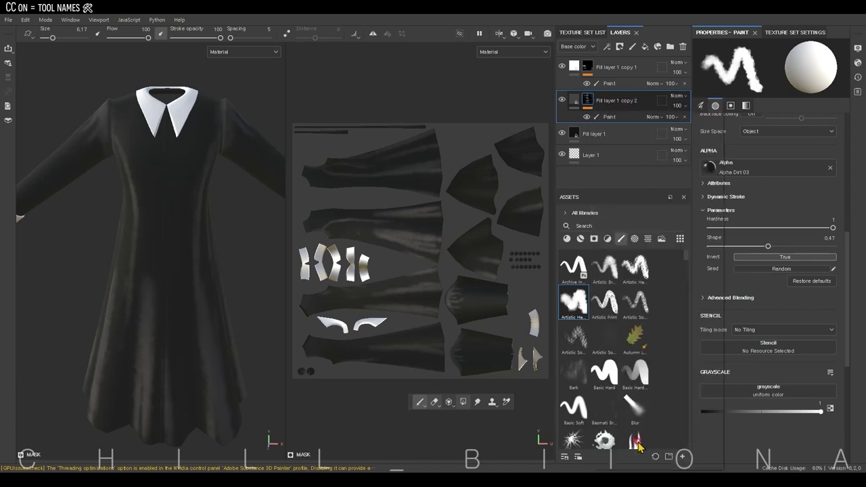
Step: Blur the shading layer and add a Basic Hard brush paint effect to the third copy's mask
{"action": "left_click", "coordinate": [778, 88]}
{"action": "left_click", "coordinate": [574, 145]}
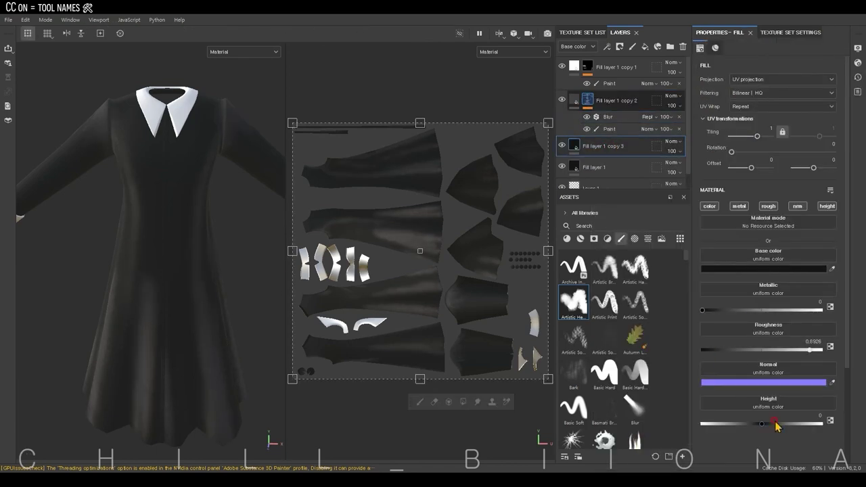
{"action": "right_click", "coordinate": [590, 143]}
{"action": "left_click", "coordinate": [619, 305]}
{"action": "left_click", "coordinate": [605, 372]}
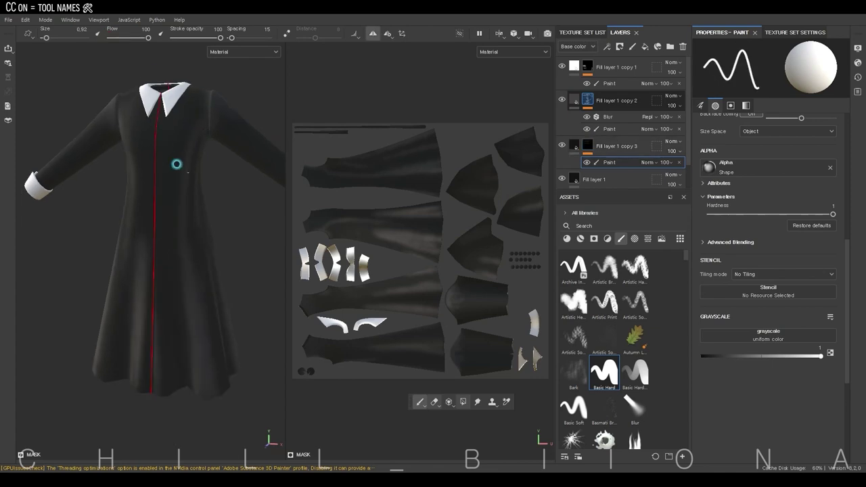
Step: Zoom out to the whole dress and choose Fill layer 1 copy 2's Paint effect with Basic Soft brush
{"action": "right_click_drag", "start_coordinate": [205, 412], "coordinate": [241, 258], "text": "alt"}
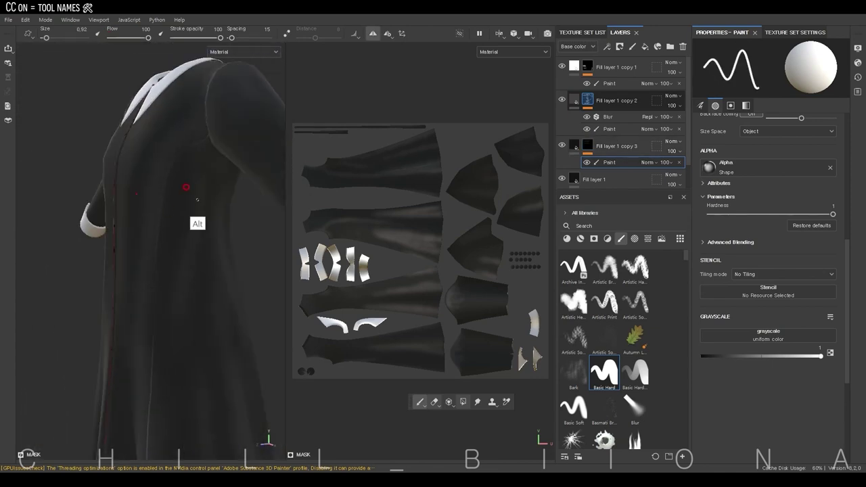
{"action": "mouse_move", "coordinate": [242, 257]}
{"action": "left_mouse_down", "text": "alt"}
{"action": "mouse_move", "coordinate": [207, 190]}
{"action": "mouse_move", "coordinate": [163, 151]}
{"action": "left_mouse_up", "text": "alt"}
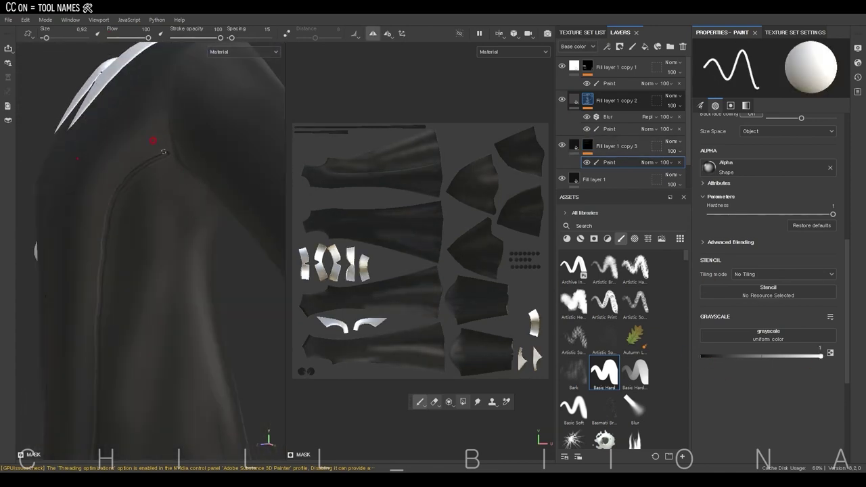
{"action": "middle_click_drag", "start_coordinate": [99, 199], "coordinate": [150, 83]}
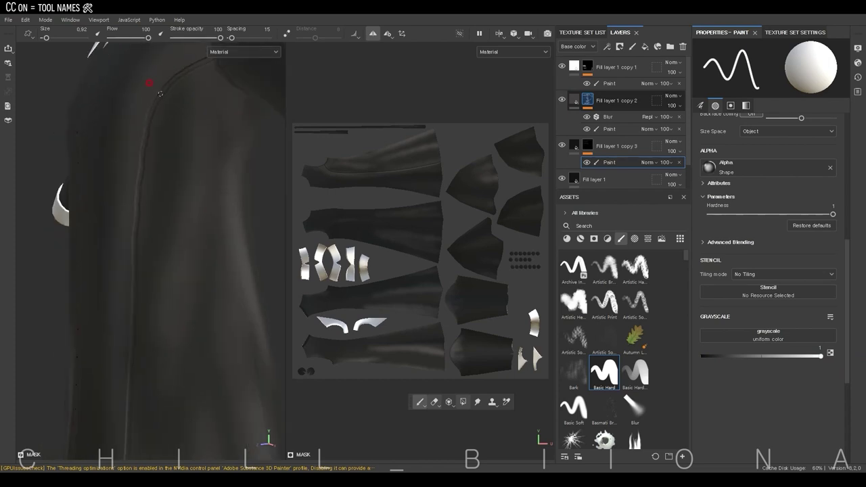
{"action": "left_click_drag", "start_coordinate": [191, 264], "coordinate": [154, 93], "text": "alt"}
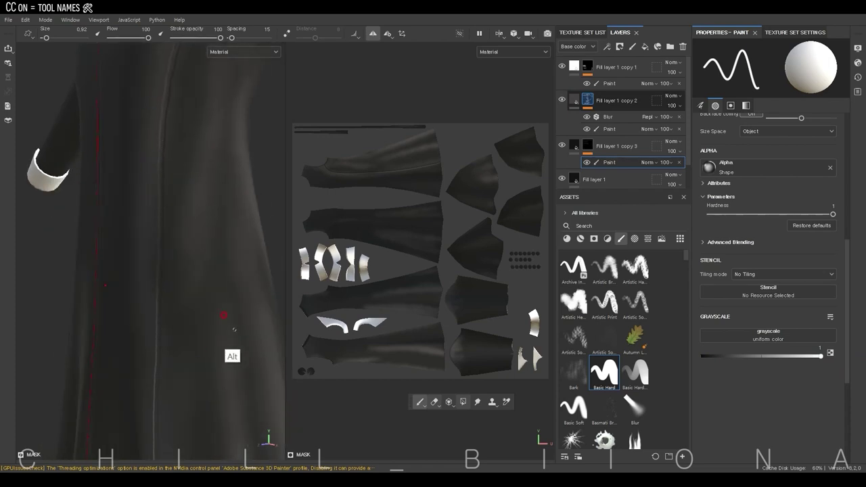
{"action": "right_click_drag", "start_coordinate": [233, 330], "coordinate": [201, 368], "text": "alt"}
{"action": "mouse_move", "coordinate": [201, 367]}
{"action": "left_mouse_down", "text": "alt"}
{"action": "mouse_move", "coordinate": [224, 264]}
{"action": "mouse_move", "coordinate": [187, 306]}
{"action": "mouse_move", "coordinate": [203, 324]}
{"action": "left_mouse_up", "text": "alt"}
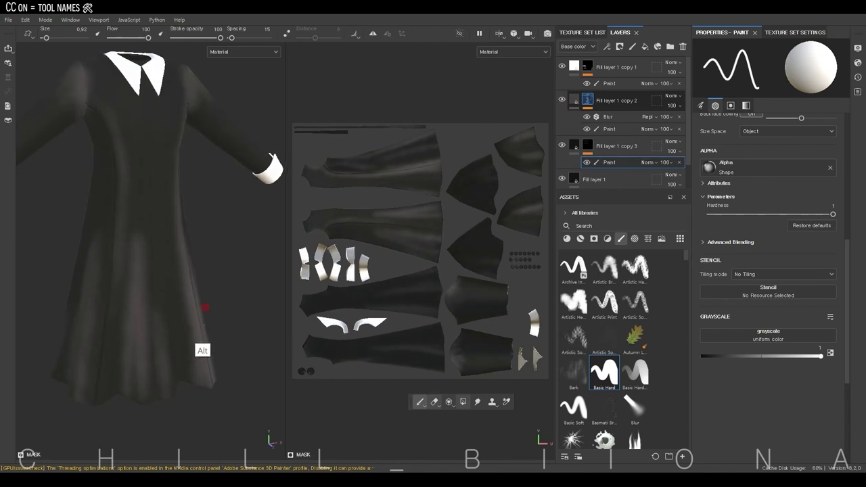
{"action": "left_click", "coordinate": [609, 129]}
{"action": "left_click", "coordinate": [728, 357]}
Step: Switch to the dirt-textured Artistic brush and set its grayscale value to 0
{"action": "left_click", "coordinate": [574, 406]}
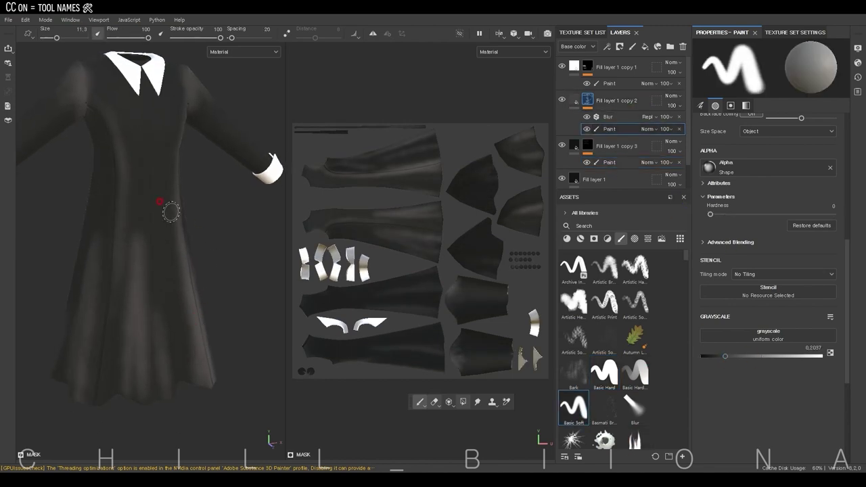
{"action": "left_click", "coordinate": [609, 271]}
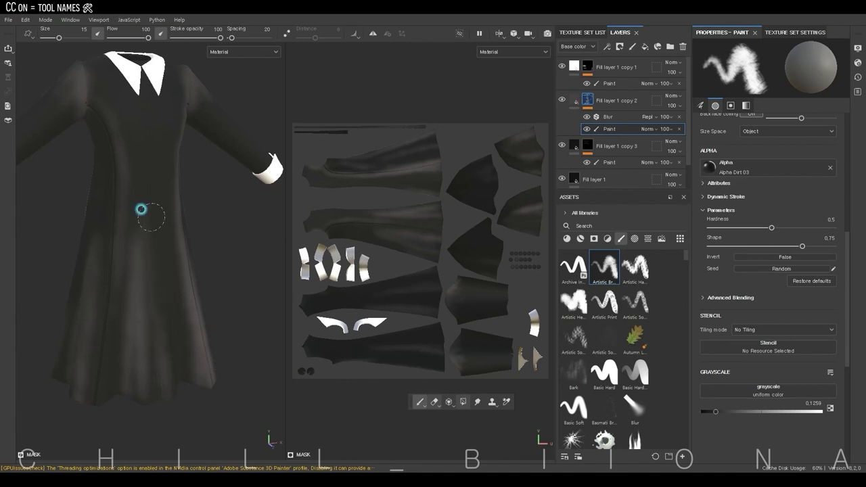
{"action": "left_click_drag", "start_coordinate": [135, 213], "coordinate": [139, 251], "text": "alt"}
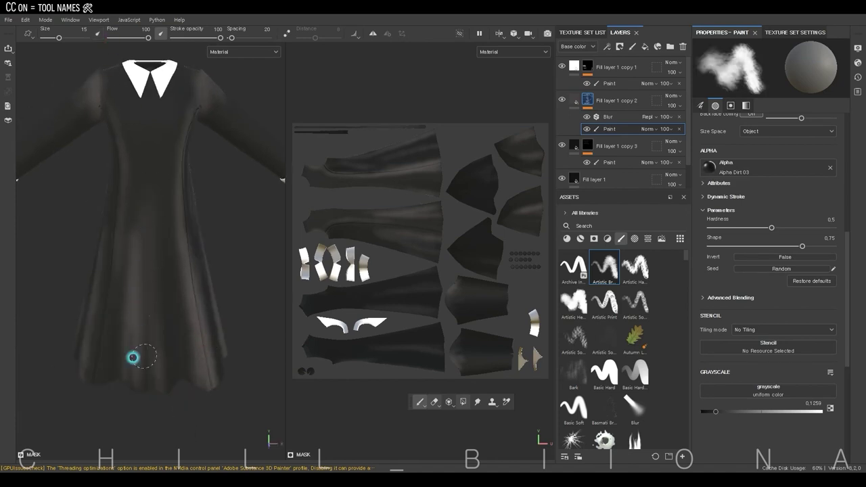
{"action": "left_click_drag", "start_coordinate": [715, 411], "coordinate": [692, 418]}
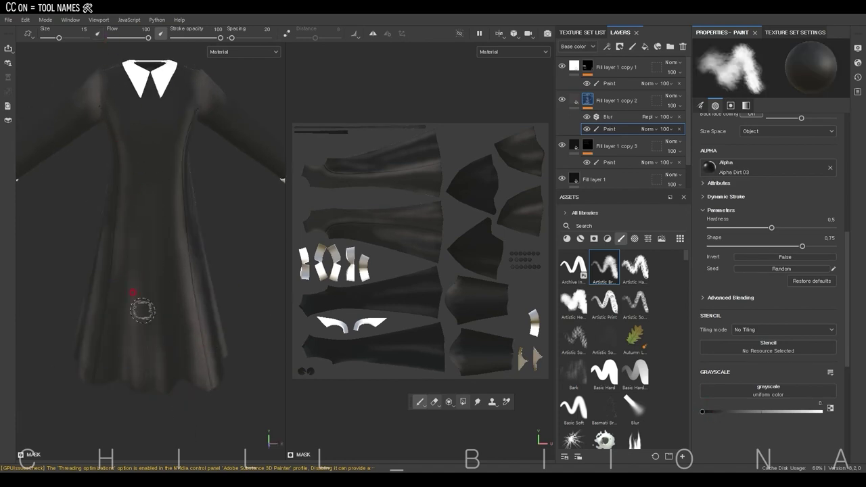
Step: Survey the dress from hem to shoulder and try a different Artistic brush preset
{"action": "left_click_drag", "start_coordinate": [155, 183], "coordinate": [202, 137], "text": "alt"}
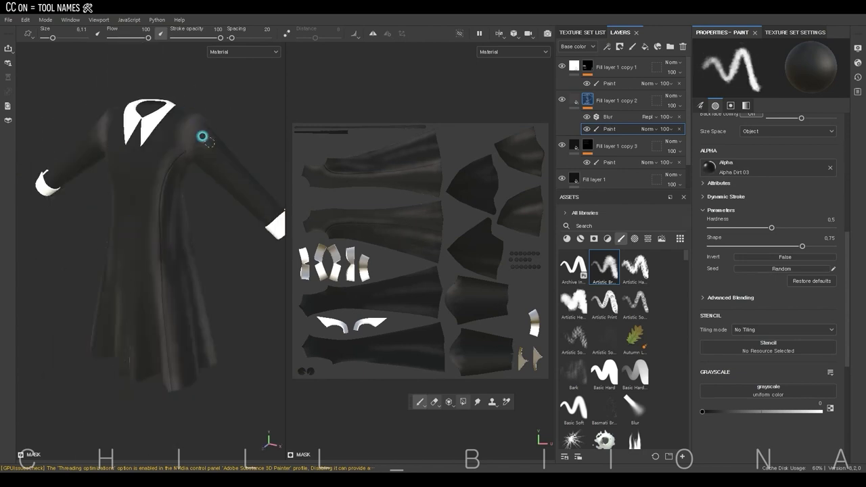
{"action": "mouse_move", "coordinate": [198, 289]}
{"action": "left_mouse_down", "text": "alt"}
{"action": "mouse_move", "coordinate": [101, 236]}
{"action": "mouse_move", "coordinate": [161, 209]}
{"action": "mouse_move", "coordinate": [132, 96]}
{"action": "mouse_move", "coordinate": [153, 272]}
{"action": "left_mouse_up", "text": "alt"}
{"action": "mouse_move", "coordinate": [175, 324]}
{"action": "left_mouse_down", "text": "alt"}
{"action": "mouse_move", "coordinate": [158, 345]}
{"action": "mouse_move", "coordinate": [174, 96]}
{"action": "mouse_move", "coordinate": [178, 136]}
{"action": "left_mouse_up", "text": "alt"}
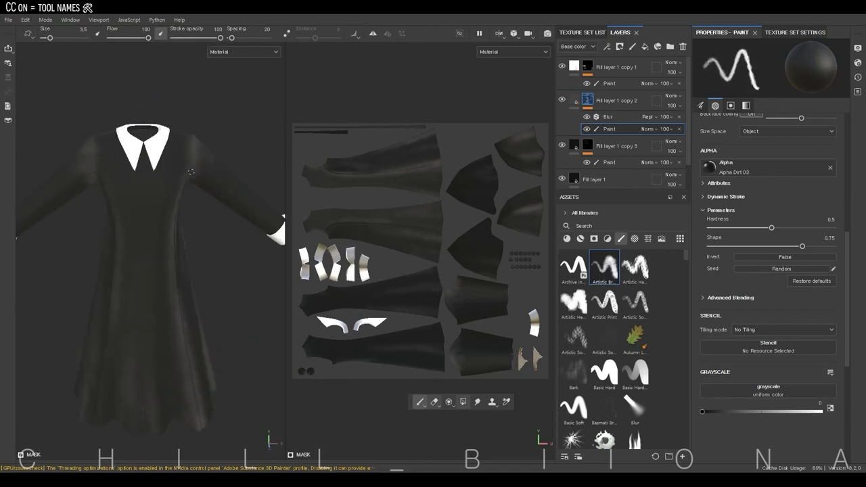
{"action": "left_click_drag", "start_coordinate": [191, 172], "coordinate": [117, 219], "text": "alt"}
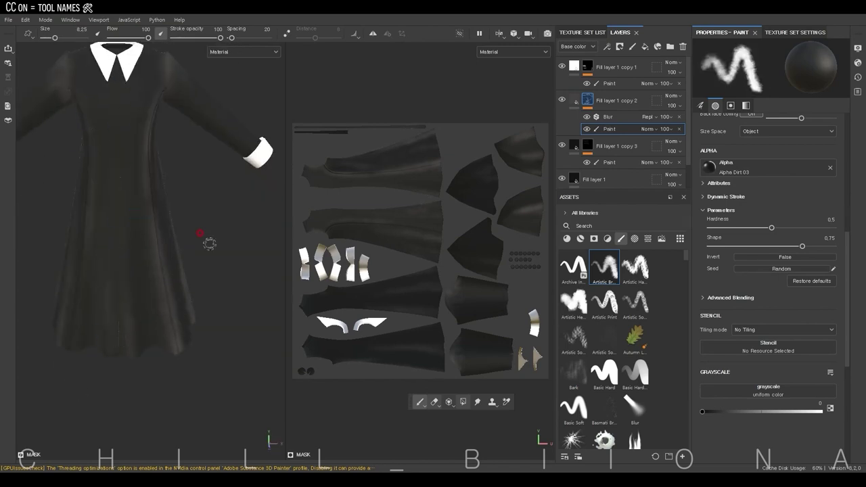
{"action": "scroll", "coordinate": [209, 243], "scroll_direction": "down", "scroll_amount": 3}
{"action": "left_click", "coordinate": [580, 308]}
{"action": "left_click_drag", "start_coordinate": [175, 129], "coordinate": [135, 138], "text": "alt"}
{"action": "scroll", "coordinate": [124, 143], "scroll_direction": "up", "scroll_amount": 5}
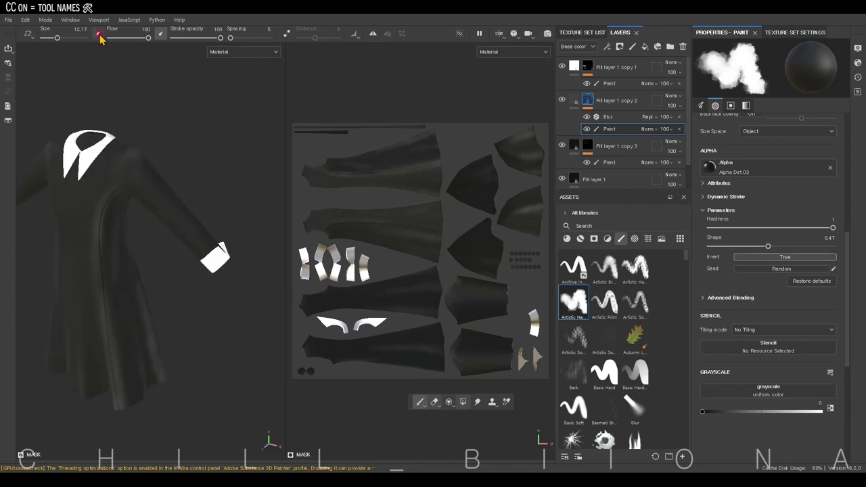
{"action": "scroll", "coordinate": [179, 265], "scroll_direction": "down", "scroll_amount": 3}
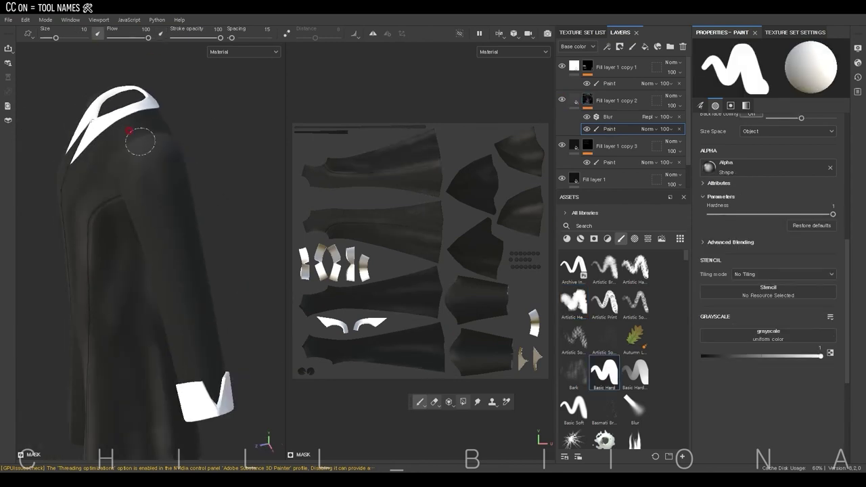
{"action": "left_click_drag", "start_coordinate": [138, 176], "coordinate": [172, 399], "text": "alt"}
{"action": "left_click_drag", "start_coordinate": [188, 310], "coordinate": [237, 286], "text": "alt"}
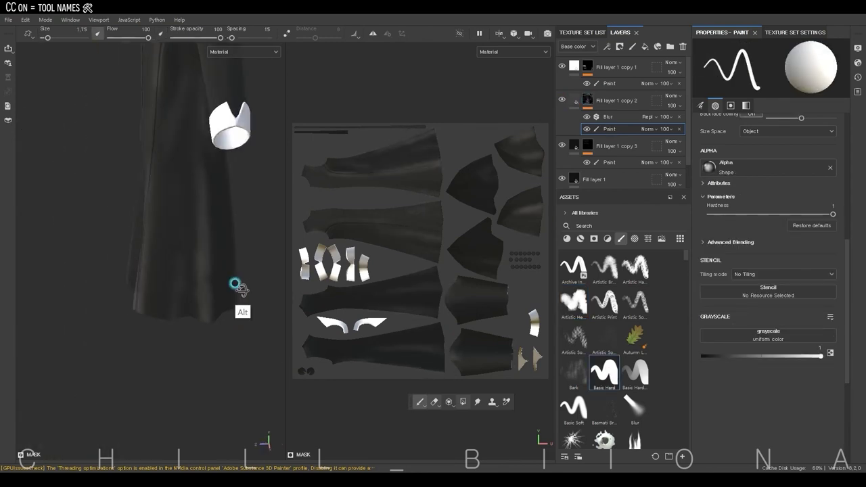
Step: Return to the black dirt Artistic brush, frame the dress, and duplicate the top fill layer as copy 4
{"action": "left_click", "coordinate": [604, 268]}
{"action": "key", "text": "x"}
{"action": "left_click_drag", "start_coordinate": [177, 258], "coordinate": [171, 220], "text": "alt"}
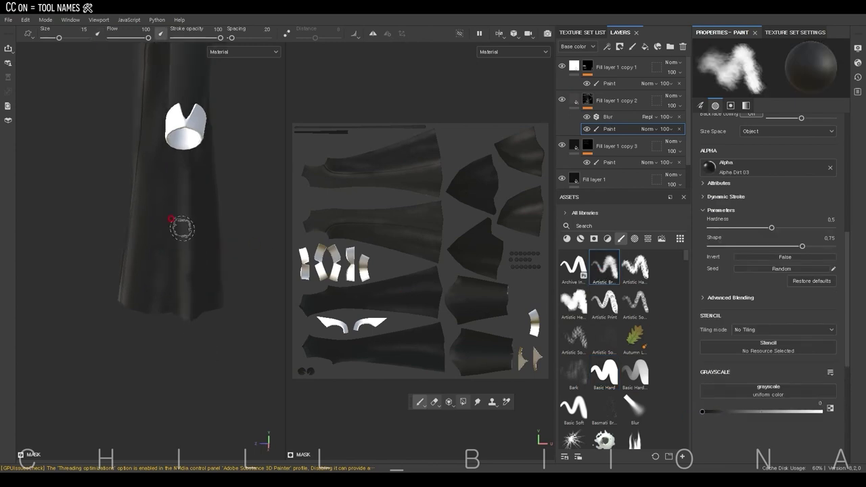
{"action": "key", "text": "f"}
{"action": "left_click", "coordinate": [589, 68]}
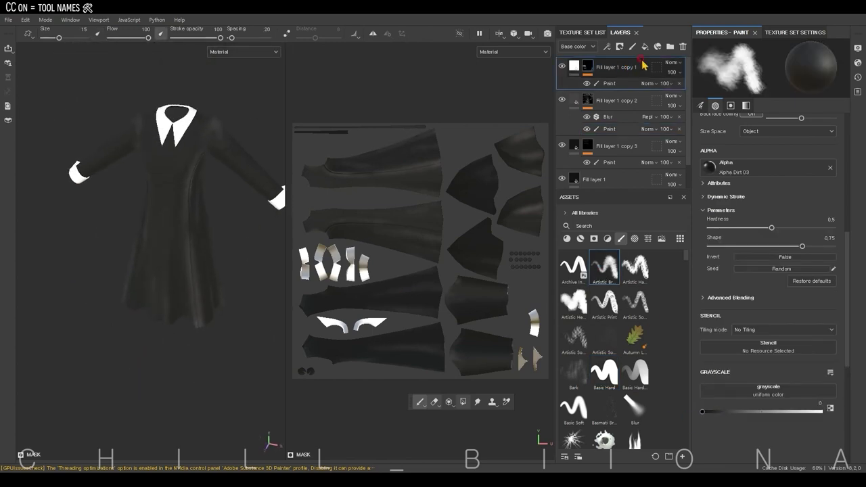
{"action": "key", "text": "ctrl+d"}
Step: Add a flower_1 fill effect to Fill layer 1 copy 4's mask with lowered tiling
{"action": "right_click", "coordinate": [588, 71]}
{"action": "left_click", "coordinate": [623, 102]}
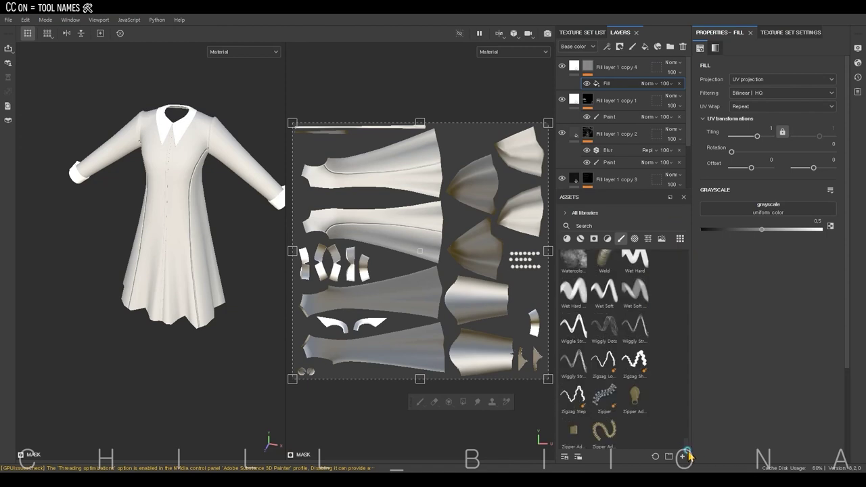
{"action": "left_click", "coordinate": [661, 239]}
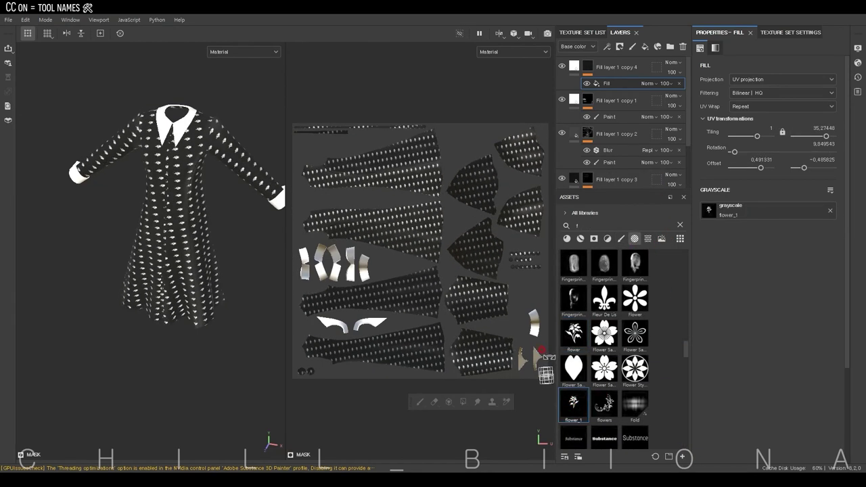
{"action": "right_click_drag", "start_coordinate": [224, 298], "coordinate": [264, 351], "text": "alt"}
{"action": "left_click_drag", "start_coordinate": [826, 136], "coordinate": [760, 142]}
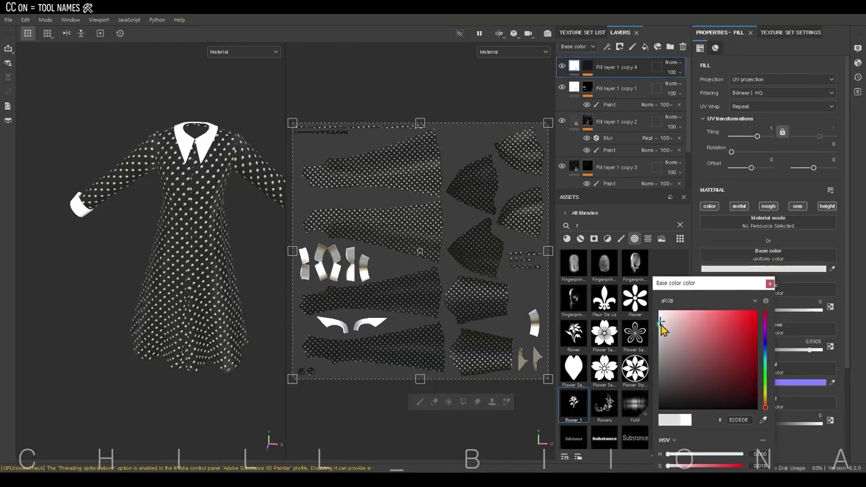
Step: Give the print a grey base colour, move copy 4 just above copy 3, and add a fill layer
{"action": "left_click_drag", "start_coordinate": [710, 283], "coordinate": [708, 248]}
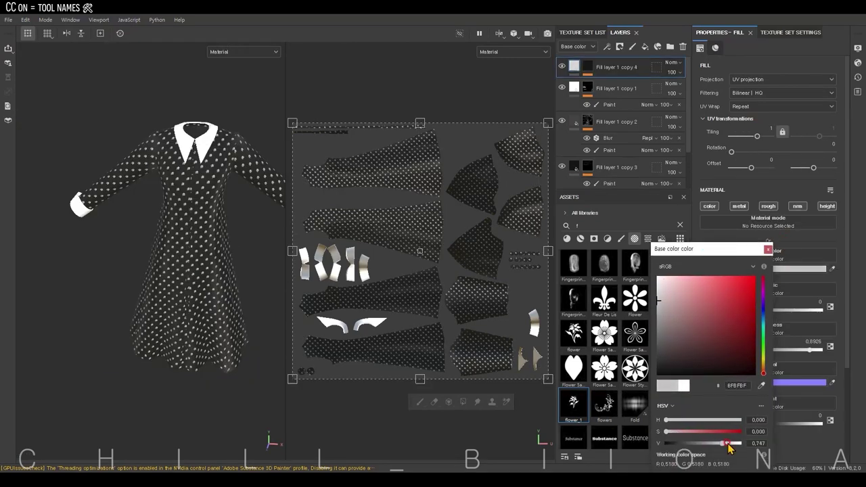
{"action": "left_click", "coordinate": [360, 194]}
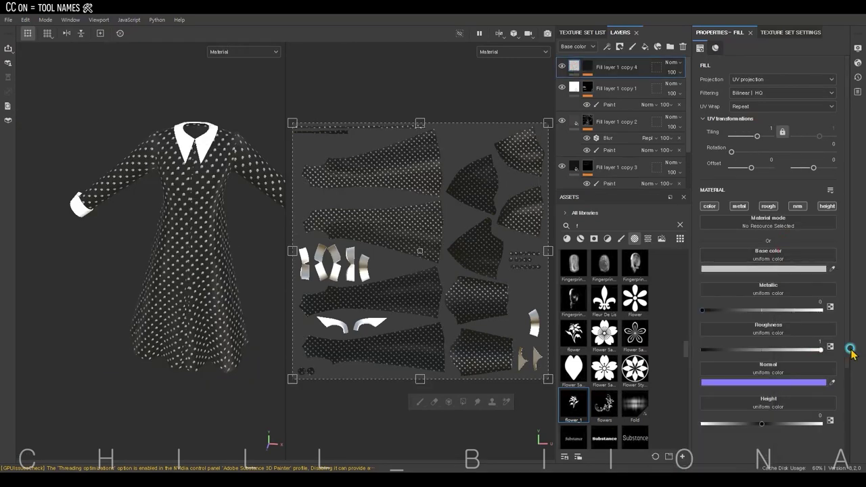
{"action": "left_click_drag", "start_coordinate": [609, 67], "coordinate": [677, 129]}
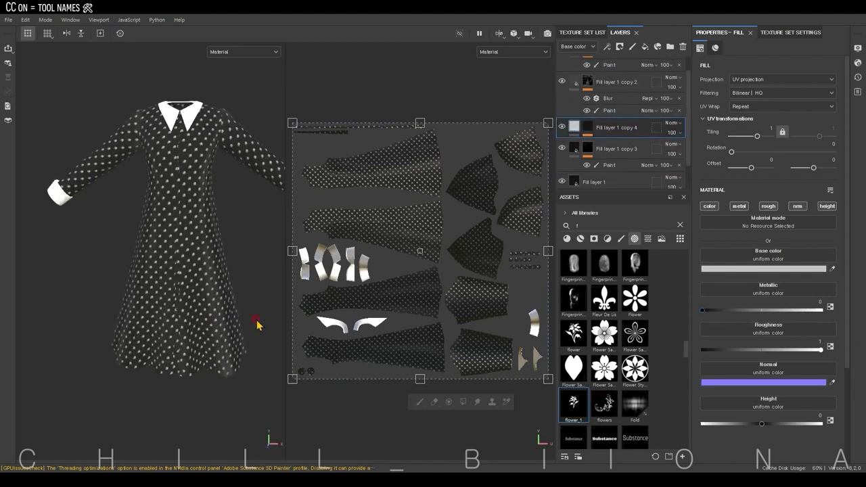
{"action": "left_click", "coordinate": [645, 46]}
Step: Give Fill layer 2 a black mask with Fabric Bamboo, Multiply blending and height 0.1259
{"action": "left_click", "coordinate": [739, 206]}
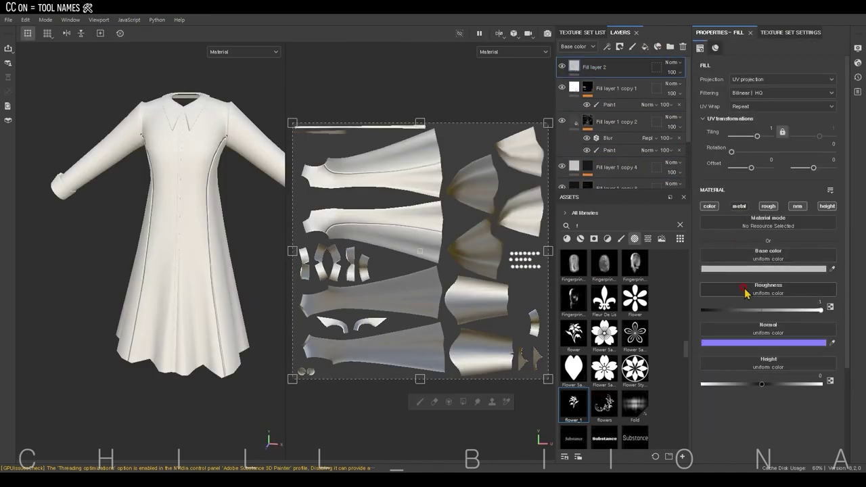
{"action": "right_click", "coordinate": [575, 65]}
{"action": "left_click", "coordinate": [596, 68]}
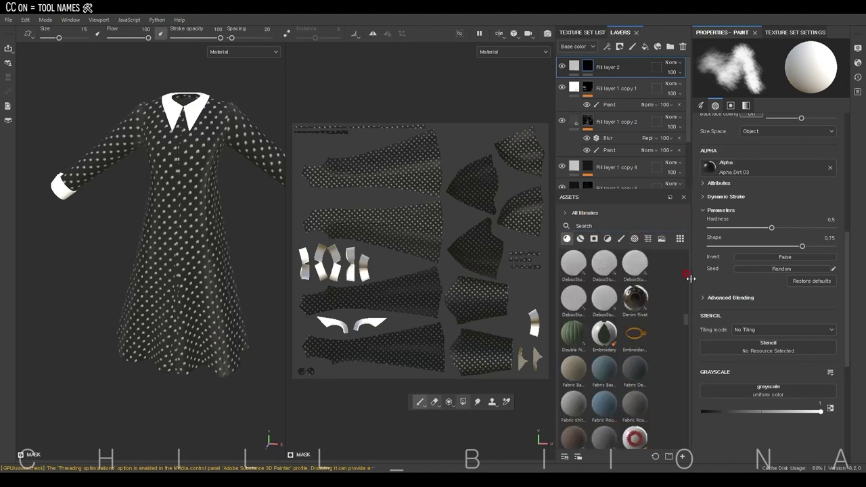
{"action": "scroll", "coordinate": [596, 381], "scroll_direction": "up", "scroll_amount": 3}
{"action": "mouse_move", "coordinate": [774, 393]}
{"action": "left_mouse_down"}
{"action": "mouse_move", "coordinate": [676, 310]}
{"action": "mouse_move", "coordinate": [769, 209]}
{"action": "left_mouse_up"}
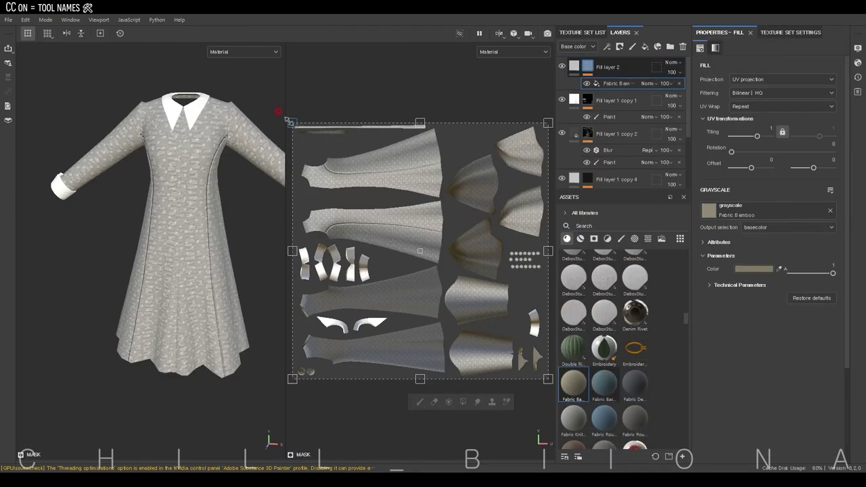
{"action": "left_click", "coordinate": [681, 65]}
{"action": "left_click", "coordinate": [687, 114]}
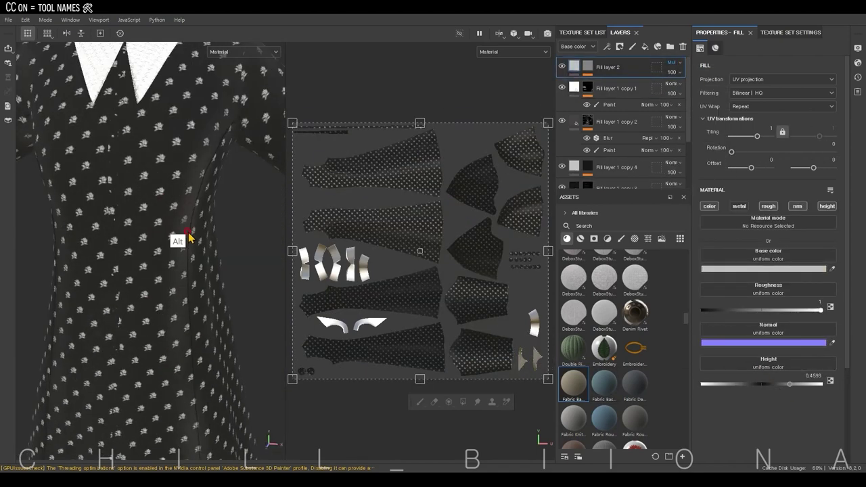
{"action": "scroll", "coordinate": [155, 362], "scroll_direction": "down", "scroll_amount": 5}
{"action": "left_click", "coordinate": [766, 385]}
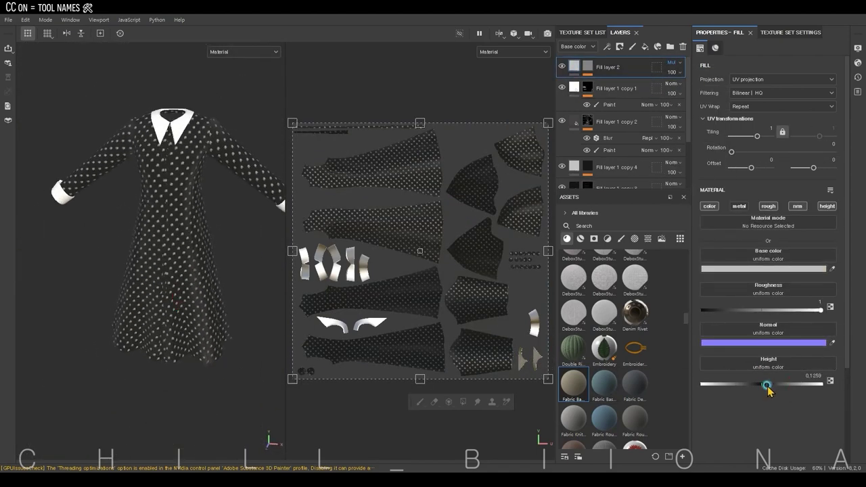
Step: Add Fill layer 3 with a black mask, set to fill whole polygons
{"action": "left_click", "coordinate": [645, 46]}
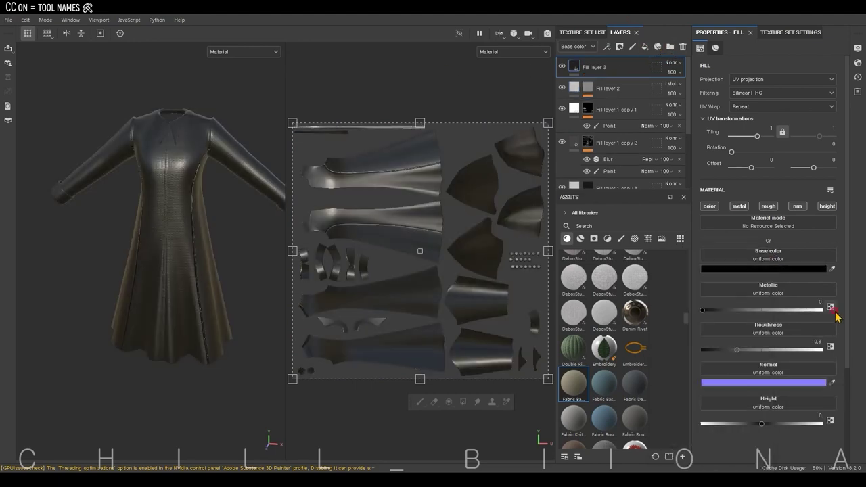
{"action": "right_click", "coordinate": [590, 66]}
{"action": "left_click", "coordinate": [627, 83]}
{"action": "right_click", "coordinate": [588, 66]}
{"action": "left_click", "coordinate": [632, 368]}
{"action": "left_click", "coordinate": [463, 402]}
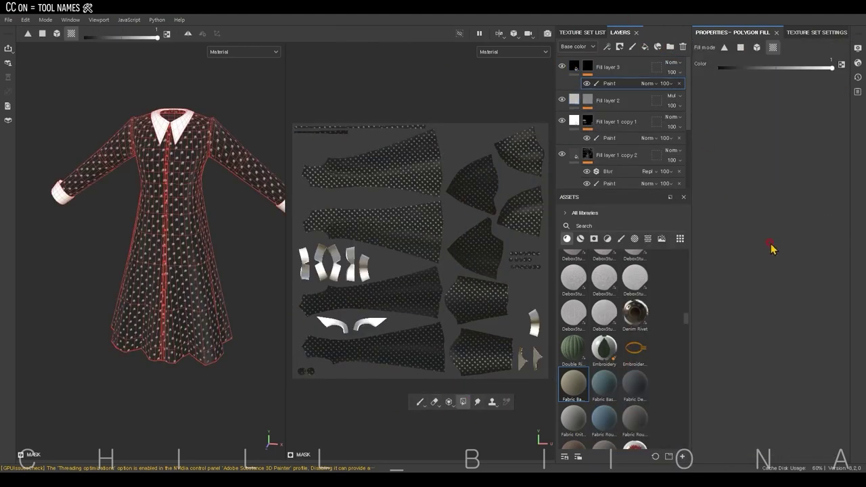
Step: Return to the Paint tool and show the Iray render of the dress with F10
{"action": "key", "text": "1"}
{"action": "key", "text": "F10"}
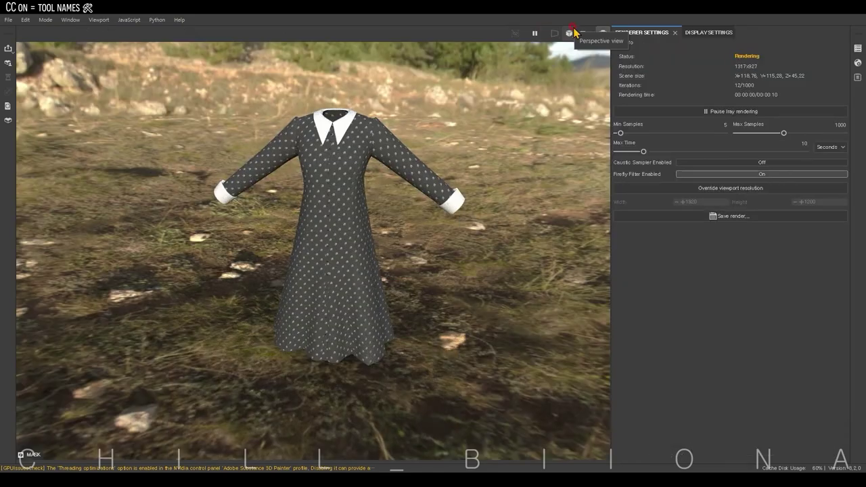